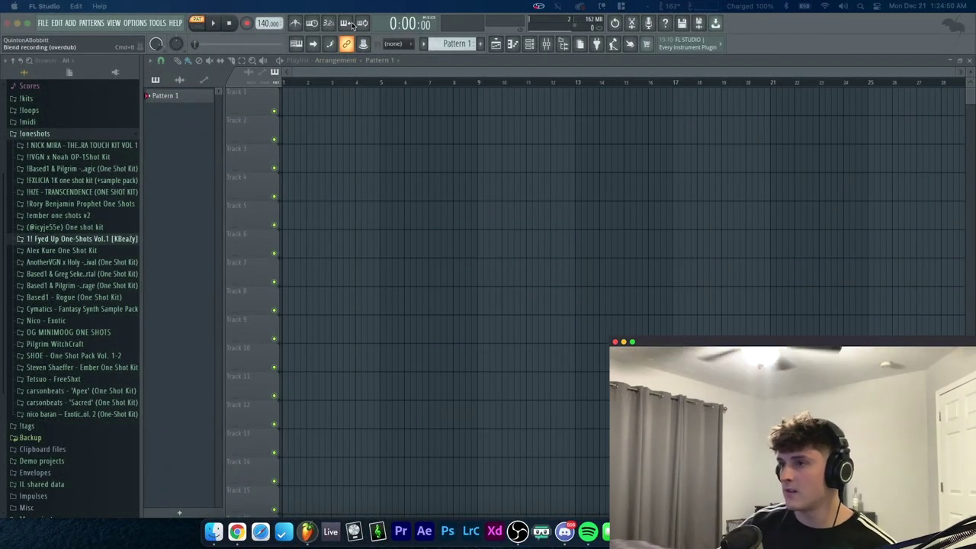
# Set the project tempo to 147 BPM
pyautogui.moveTo(262, 24); pyautogui.dragTo(261, 20)
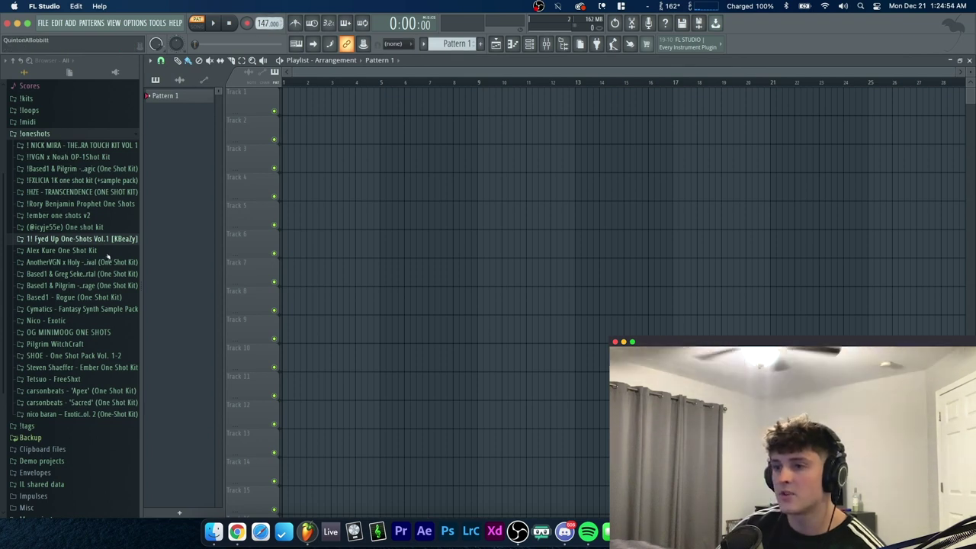
# Load the Juno-60 PLUCK Wood one-shot from the Cymatics Fantasy Synth Sample Pack into the Sampler channel and make the channel cut itself
pyautogui.click(76, 309)
pyautogui.moveTo(68, 369); pyautogui.dragTo(69, 369)
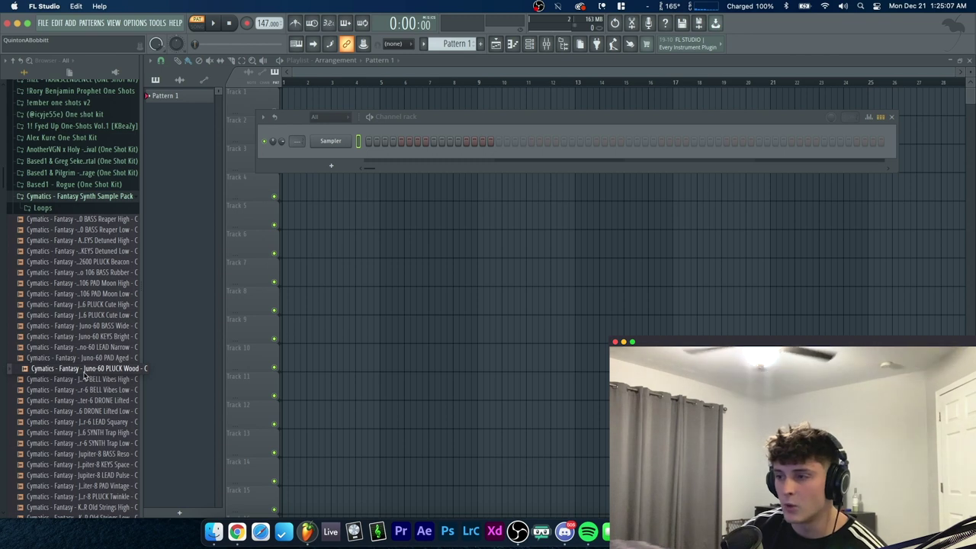
pyautogui.moveTo(86, 375); pyautogui.dragTo(330, 141)
pyautogui.rightClick(344, 142)
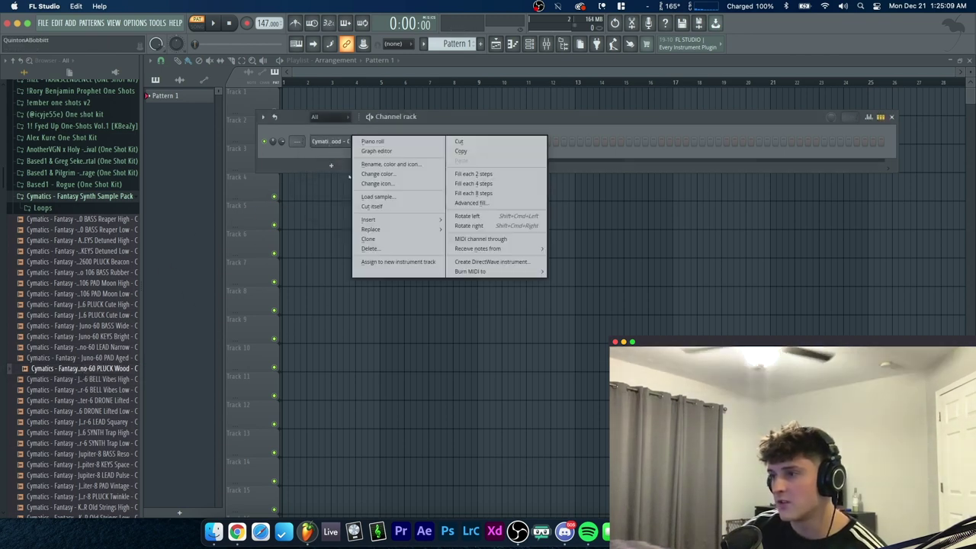
pyautogui.click(371, 207)
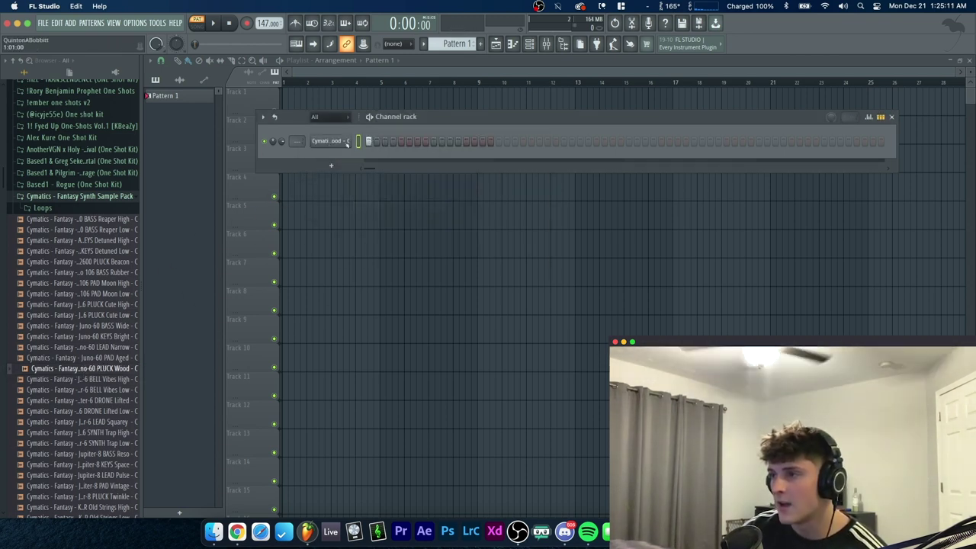
# Open the pluck channel's piano roll and set the scale highlighting root note to D#
pyautogui.rightClick(347, 142)
pyautogui.click(360, 141)
pyautogui.click(149, 59)
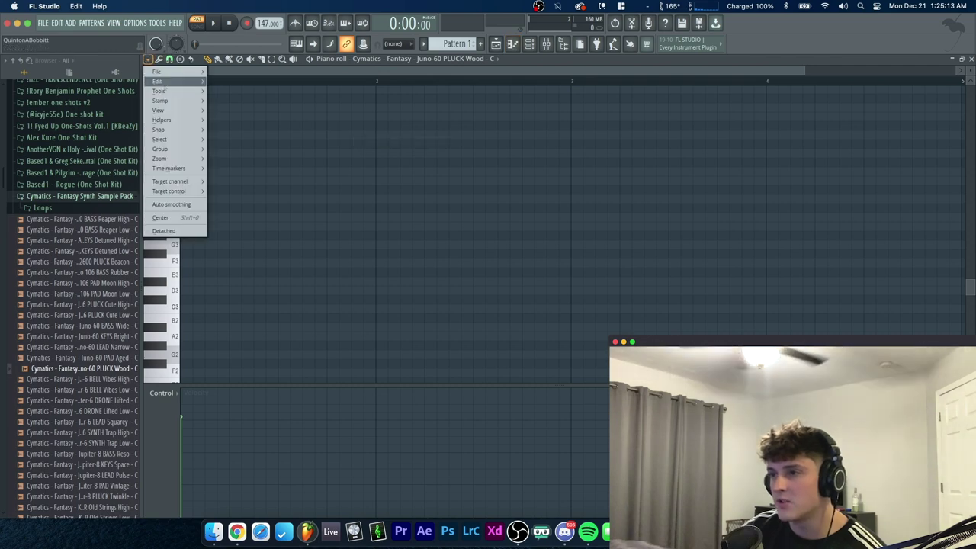
pyautogui.moveTo(163, 120)
pyautogui.moveTo(238, 129)
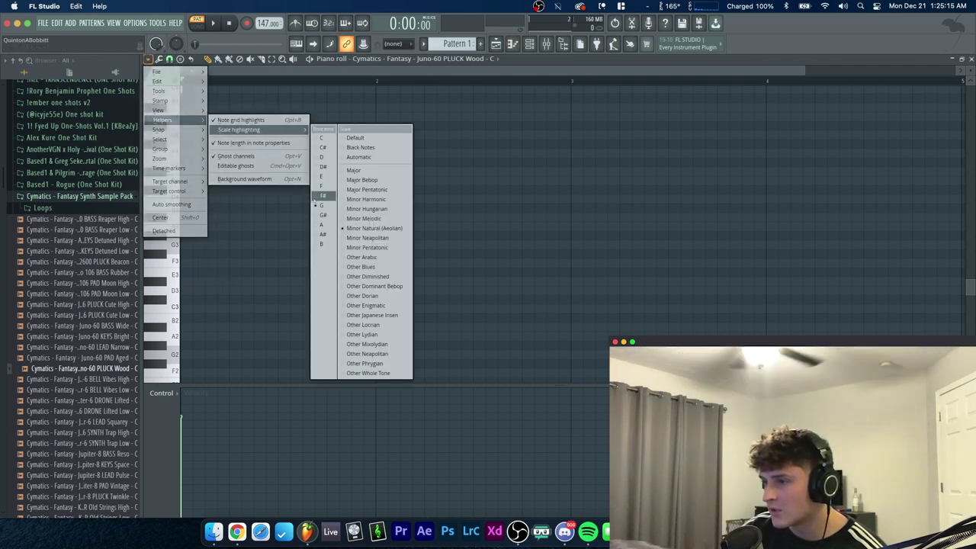
pyautogui.click(323, 167)
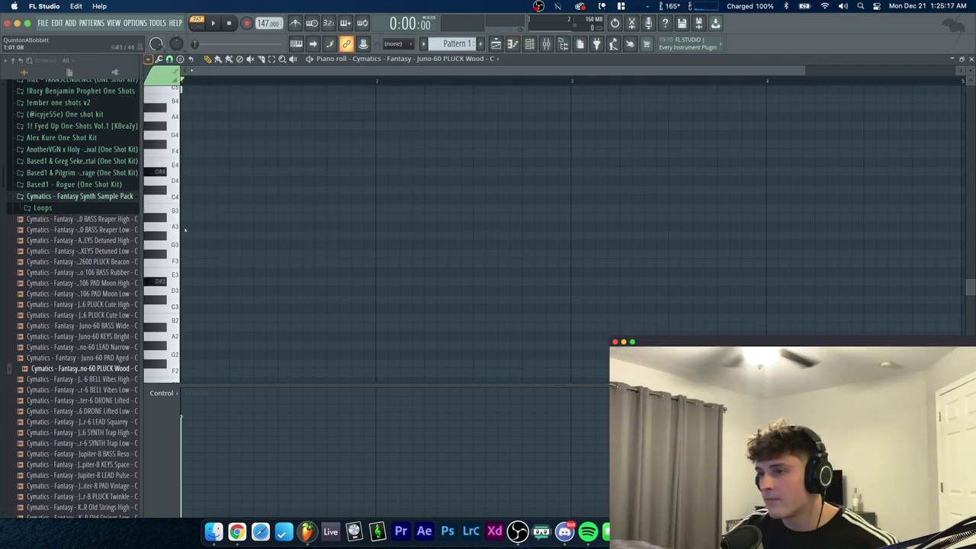
# Play back the pluck's opening chord and close the channel's volume envelope settings
pyautogui.scroll(3, 209, 190)
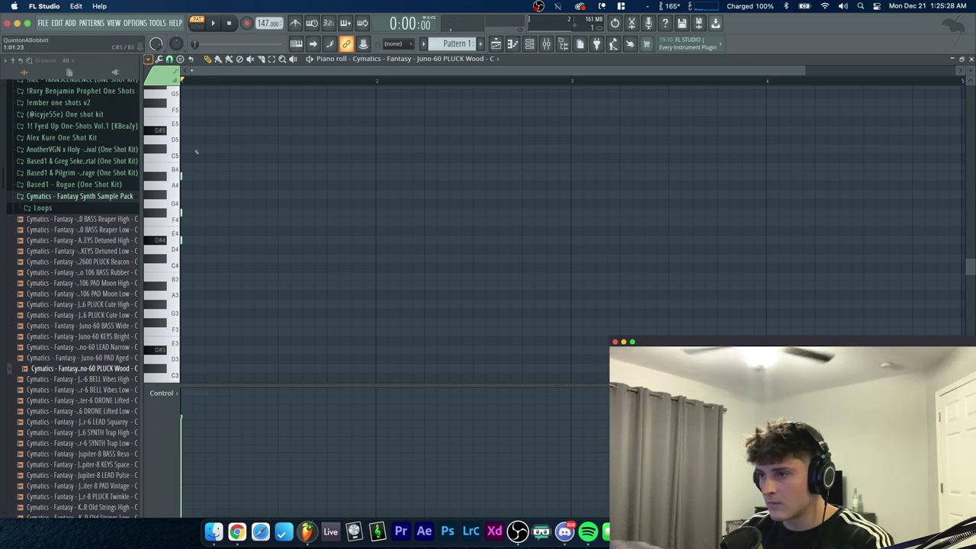
pyautogui.press('space')
pyautogui.press('space')
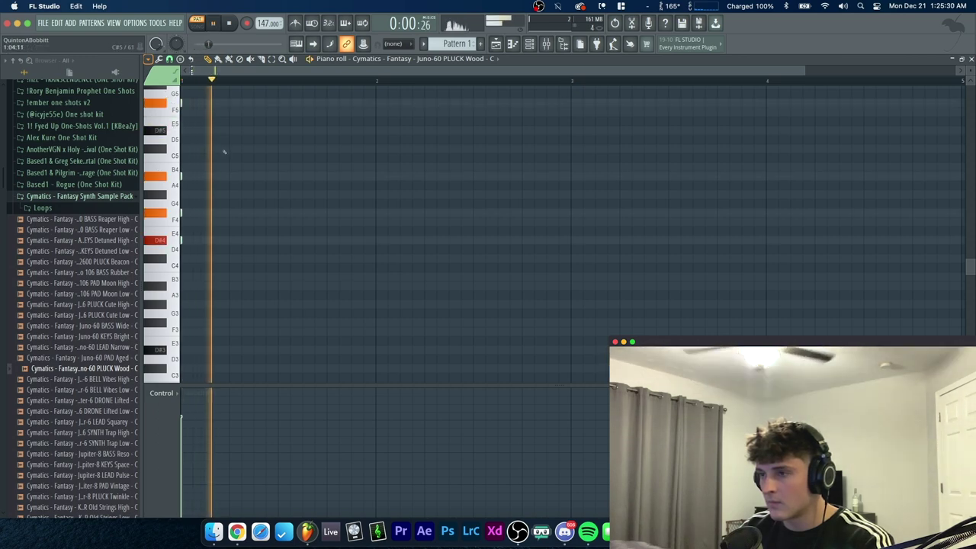
pyautogui.scroll(1, 242, 207)
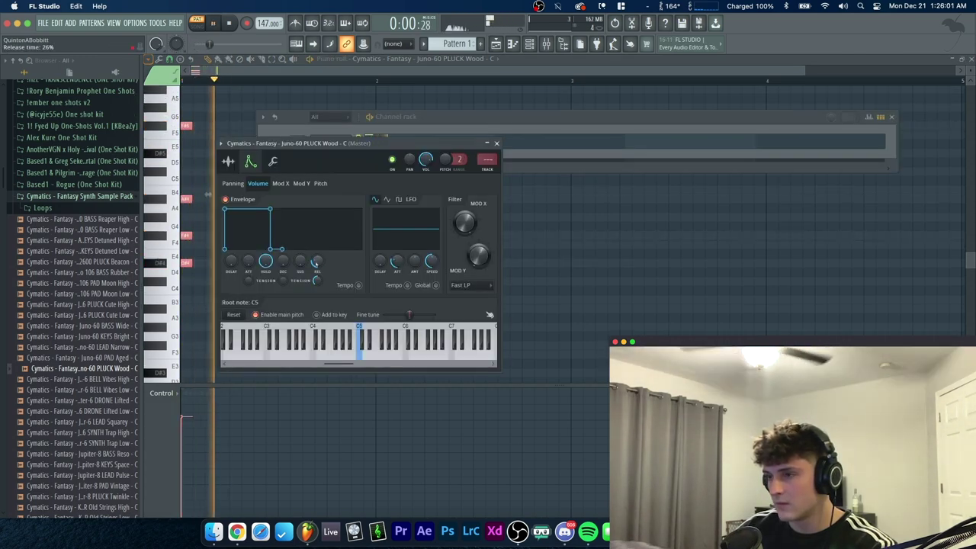
pyautogui.click(496, 144)
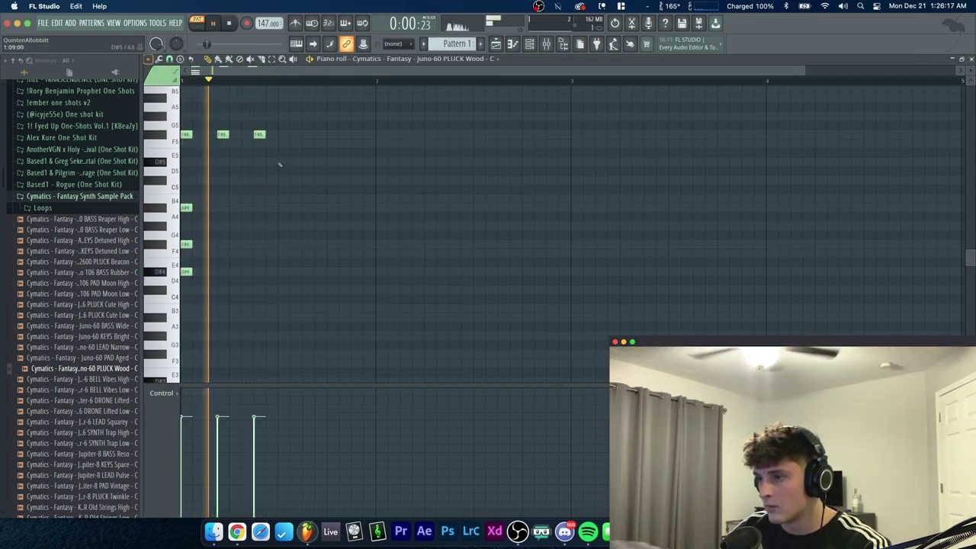
# Add a D#5 note after the third F#5, try a C#5 following it, remove the C#5 and play the phrase back
pyautogui.click(283, 161)
pyautogui.click(304, 181)
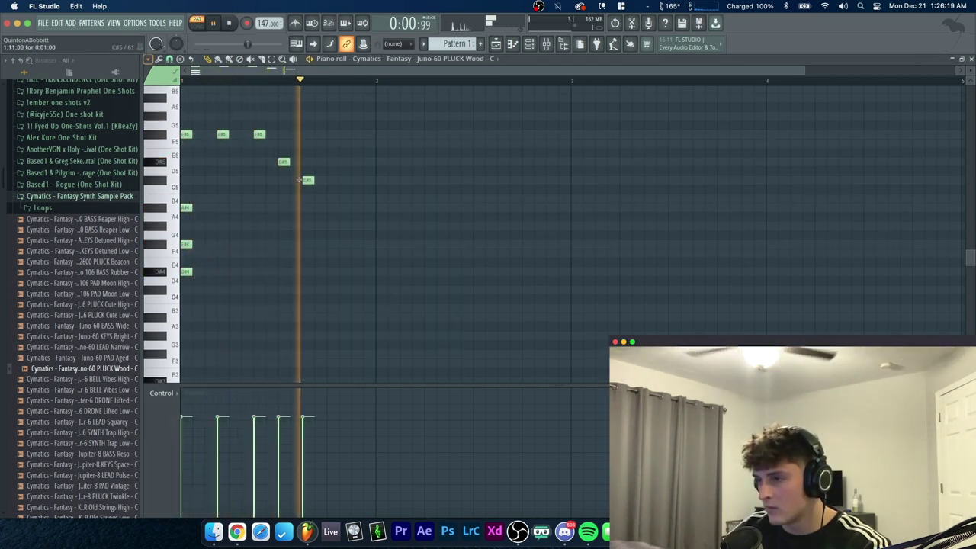
pyautogui.press('space')
pyautogui.rightClick(308, 181)
pyautogui.press('space')
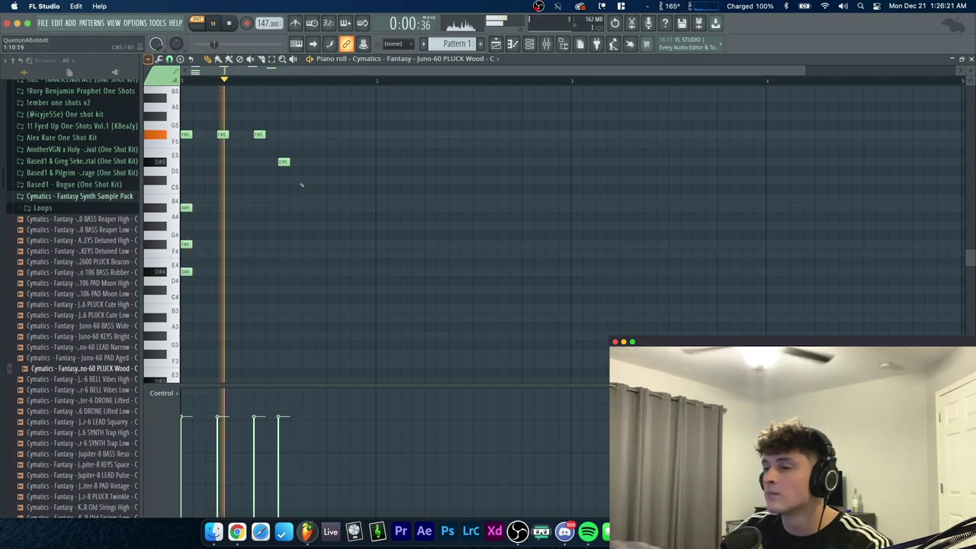
pyautogui.press('space')
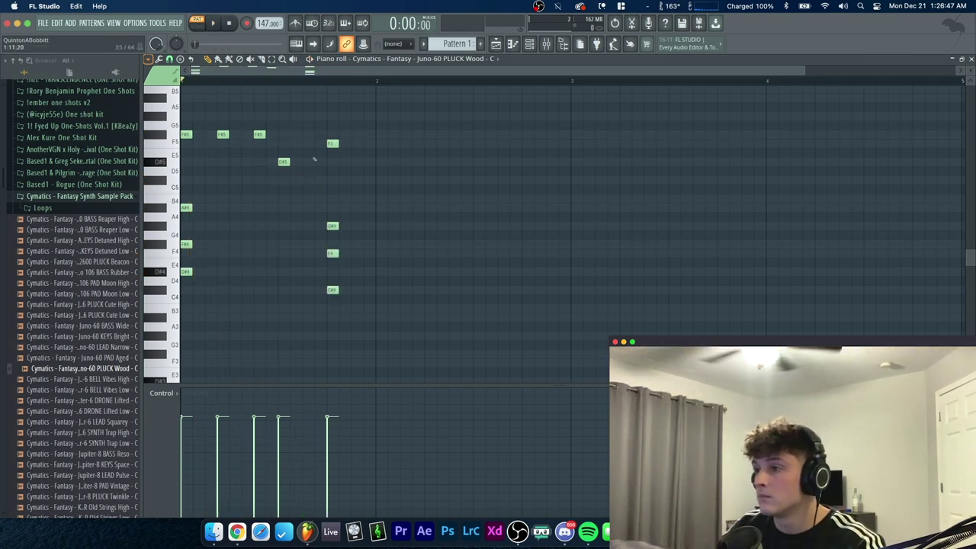
# Add a second D#5 note before the second chord and shift it slightly earlier while listening to the playback
pyautogui.click(317, 160)
pyautogui.press('space')
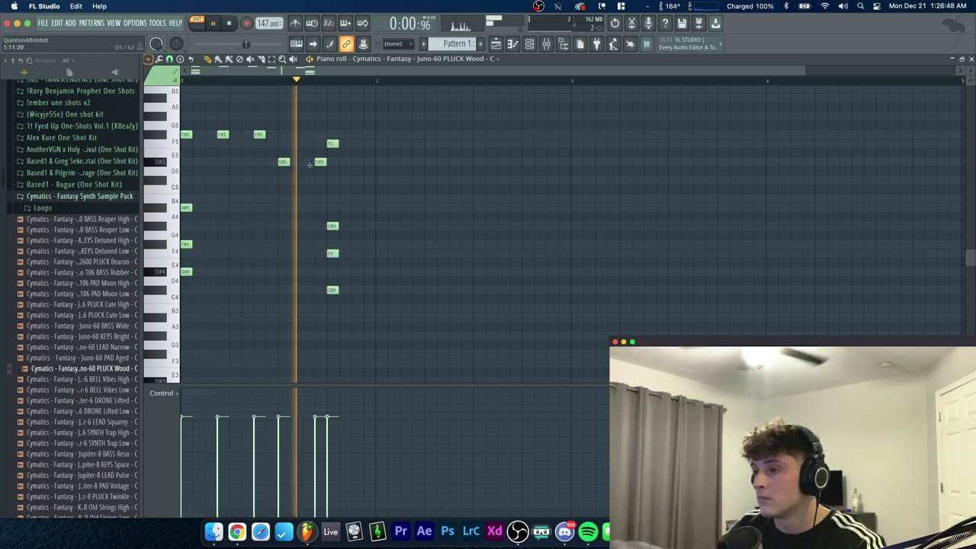
pyautogui.moveTo(315, 161); pyautogui.dragTo(303, 162)
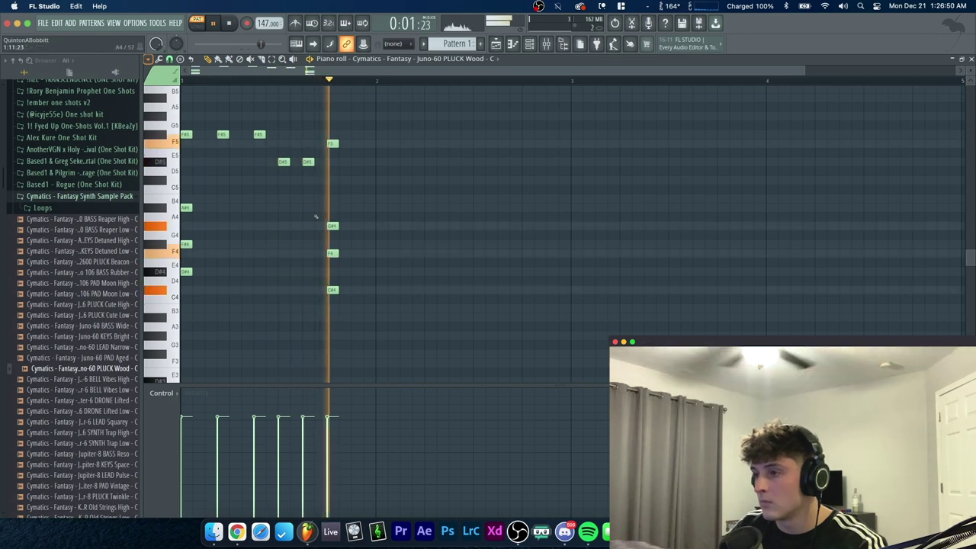
pyautogui.press('space')
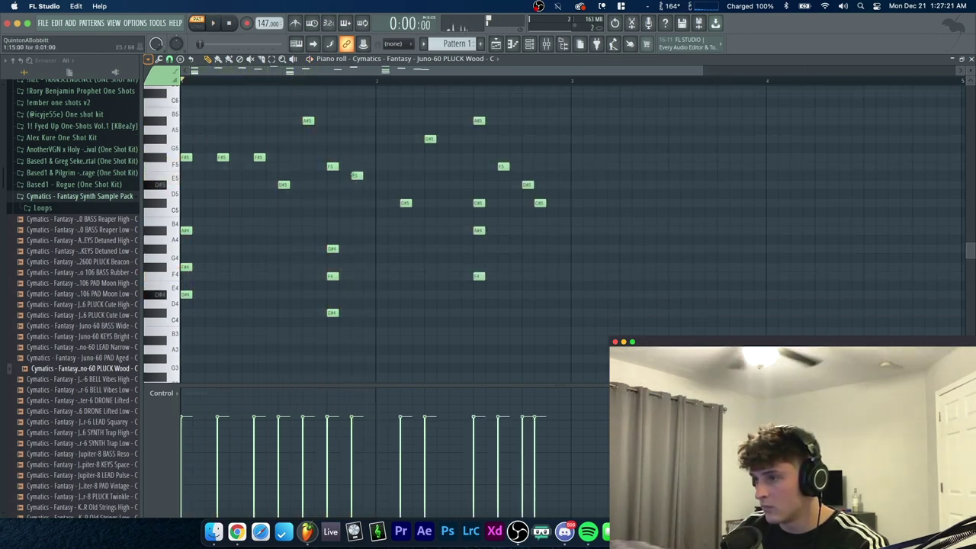
# Try a D#5 note at the start of bar 2 in the melody and delete it
pyautogui.click(376, 185)
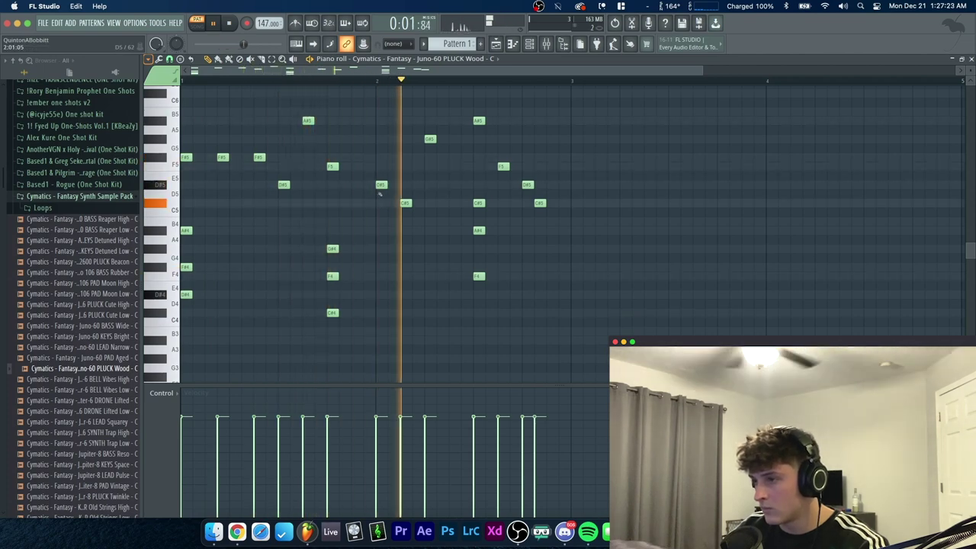
pyautogui.rightClick(376, 184)
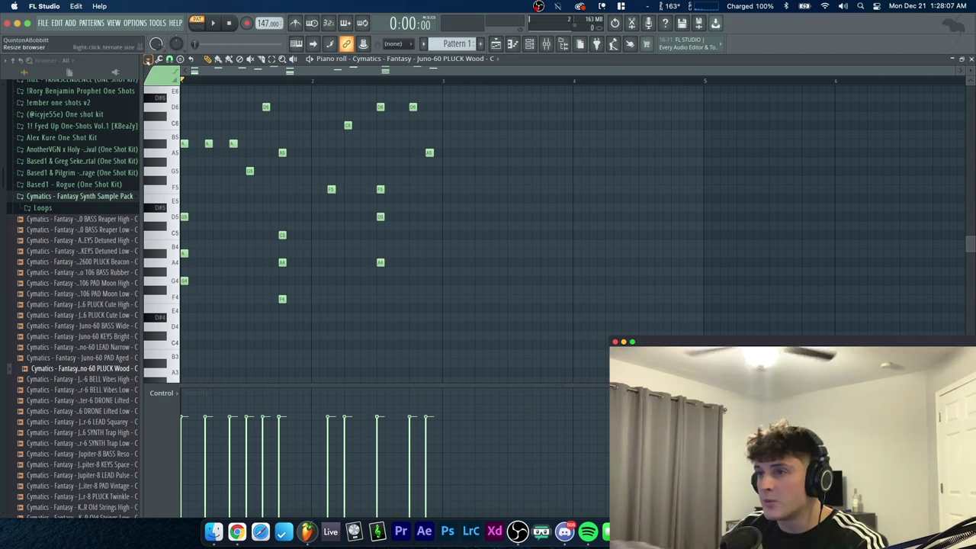
# Change the piano roll's scale highlighting root note to G
pyautogui.click(148, 59)
pyautogui.moveTo(171, 119)
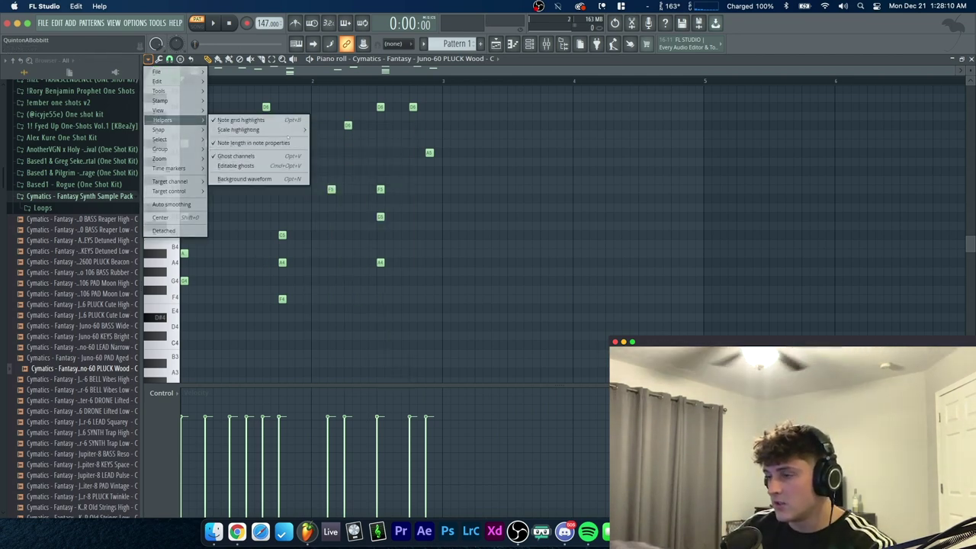
pyautogui.moveTo(287, 129)
pyautogui.click(324, 205)
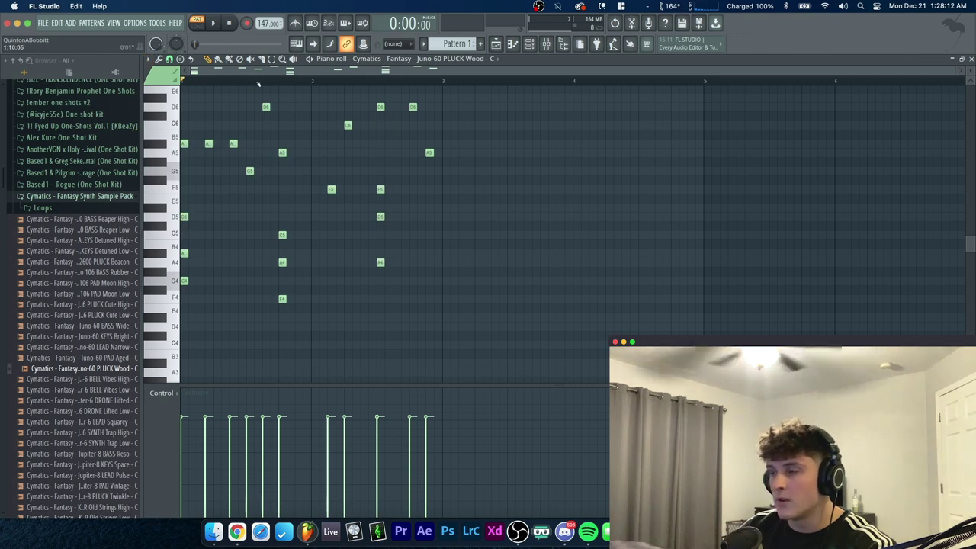
# Duplicate the whole two-bar melody into bars 3 and 4, stop playback and clear the selection
pyautogui.scroll(2, 258, 79)
pyautogui.scroll(2, 368, 237)
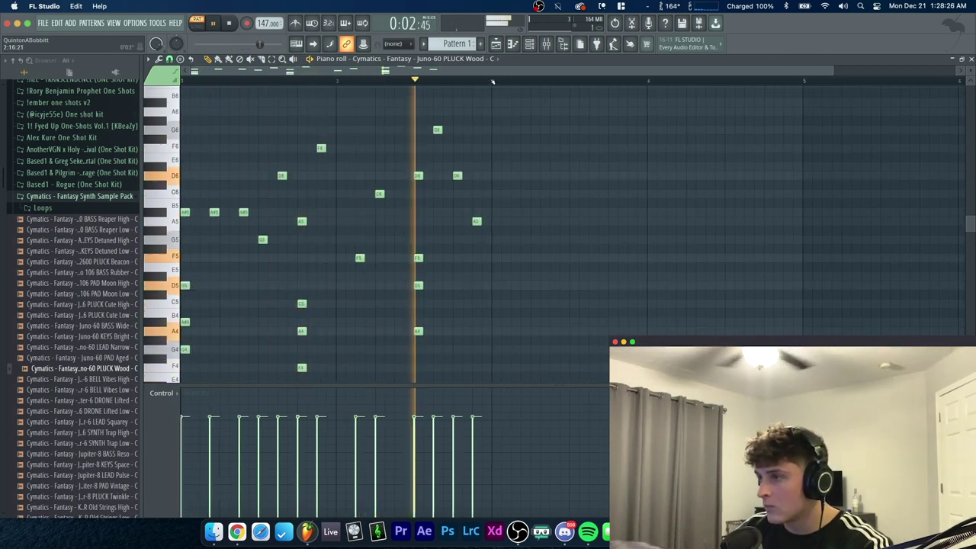
pyautogui.hotkey('ctrl', 'a')
pyautogui.hotkey('ctrl', 'b')
pyautogui.press('space')
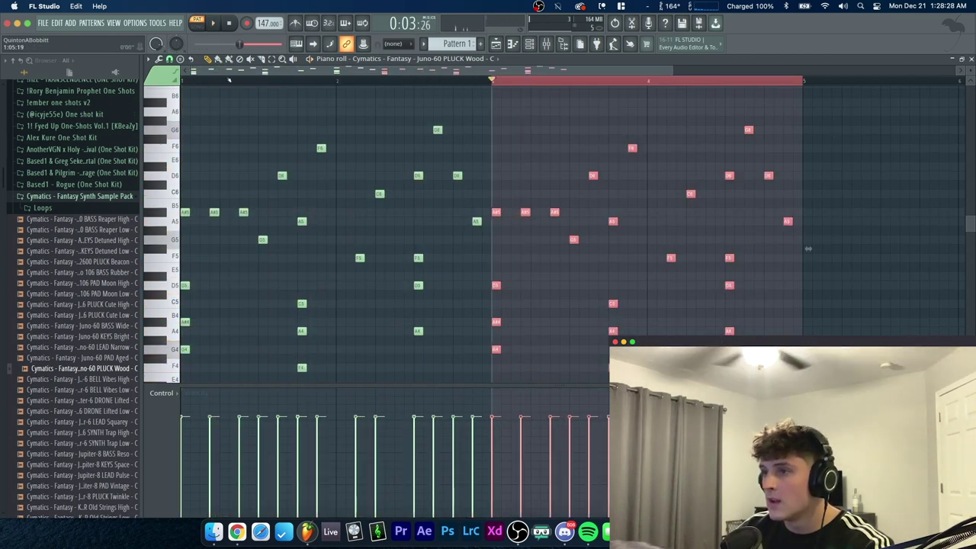
pyautogui.hotkey('ctrl', 'd')
# Bring up the mixer and add Fruity parametric EQ 2 to the first effect slot of Insert 1
pyautogui.click(529, 43)
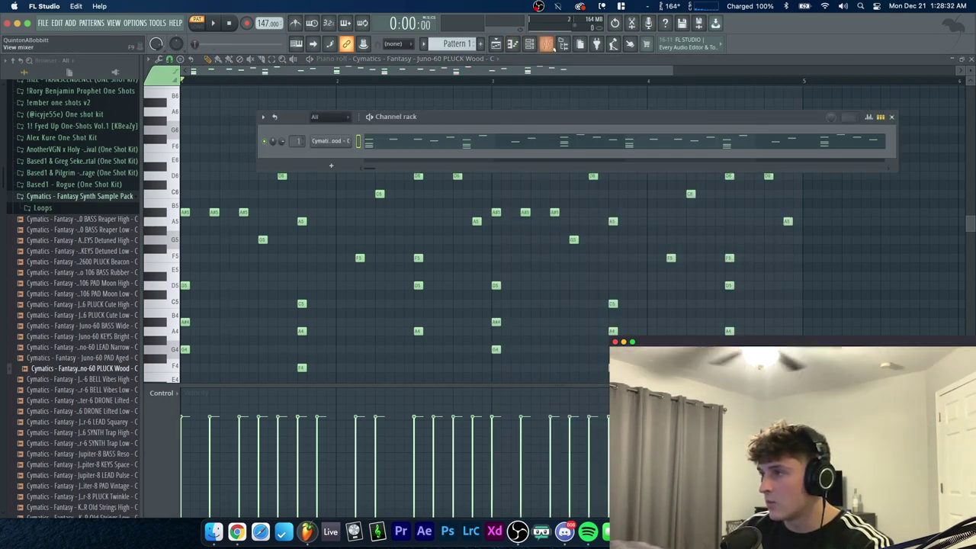
pyautogui.click(545, 43)
pyautogui.click(892, 129)
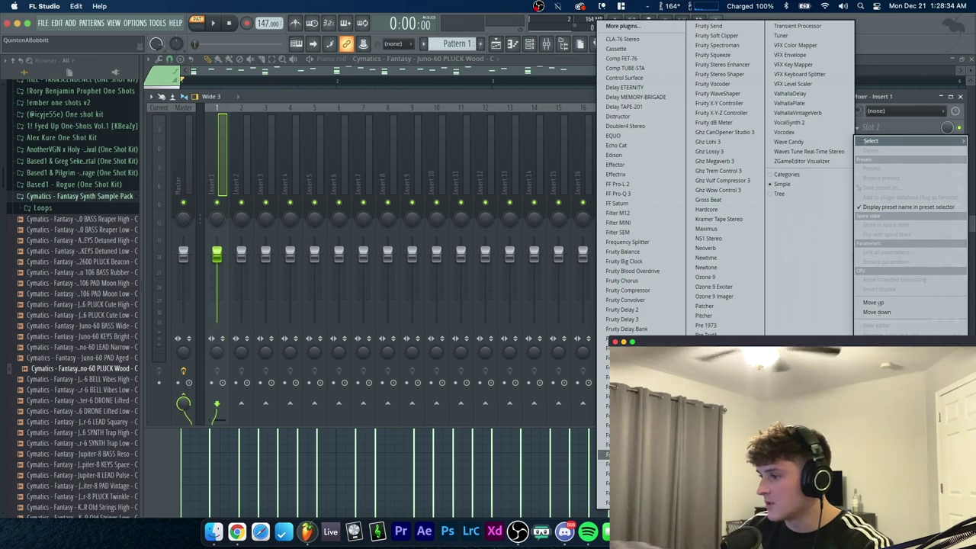
pyautogui.click(632, 455)
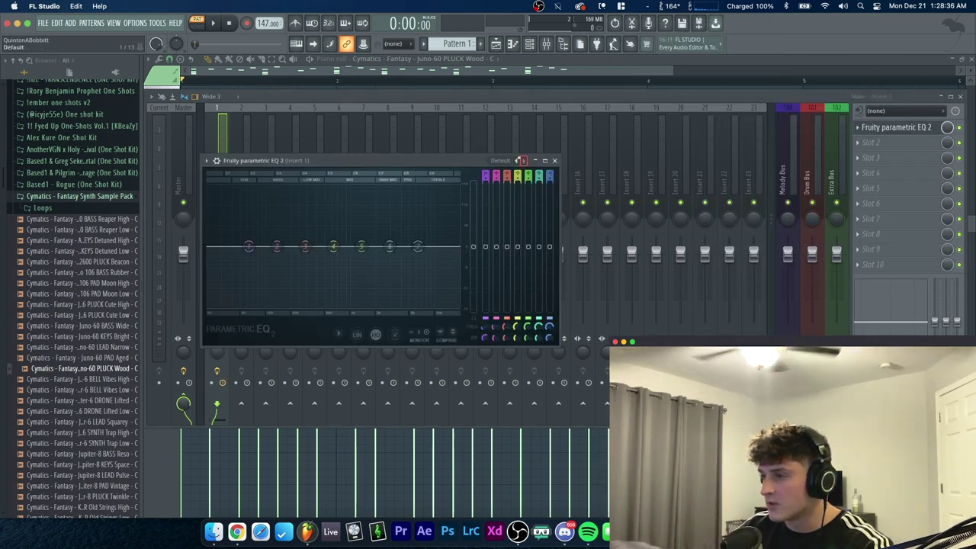
# Apply the 30Hz + 18kHz cut preset to the EQ, raise its low cut to 166 Hz and pull the high cut much lower
pyautogui.click(520, 161)
pyautogui.moveTo(213, 248); pyautogui.dragTo(288, 247)
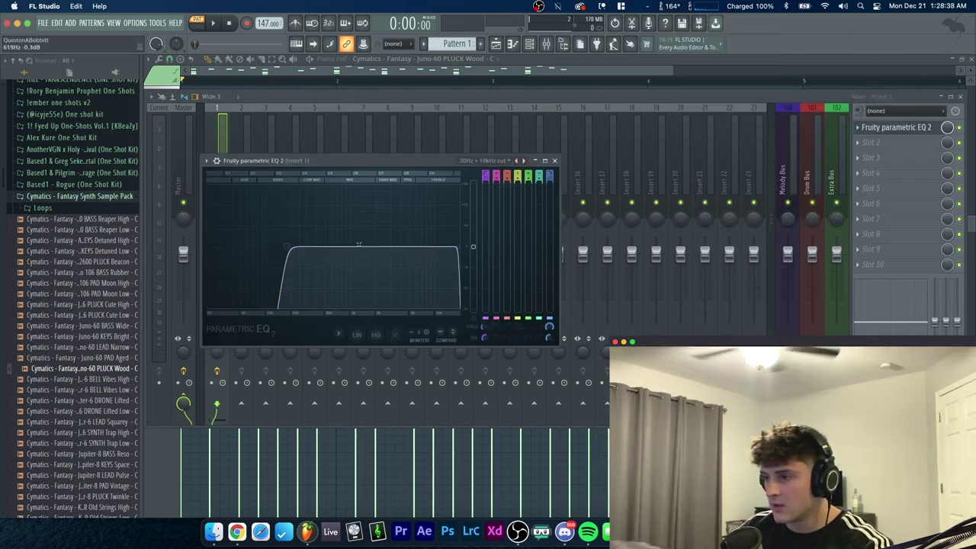
pyautogui.press('space')
pyautogui.moveTo(457, 248); pyautogui.dragTo(380, 247)
pyautogui.moveTo(293, 248); pyautogui.dragTo(282, 249)
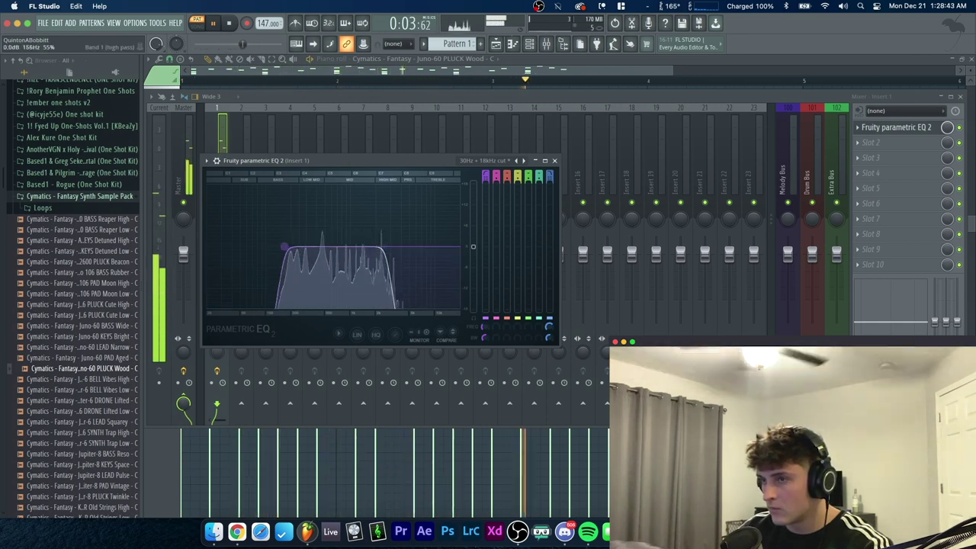
pyautogui.click(554, 161)
pyautogui.press('space')
# Add Delay ETERNITY to slot 2 of Insert 1 and lower its dry/wet mix during playback
pyautogui.click(902, 144)
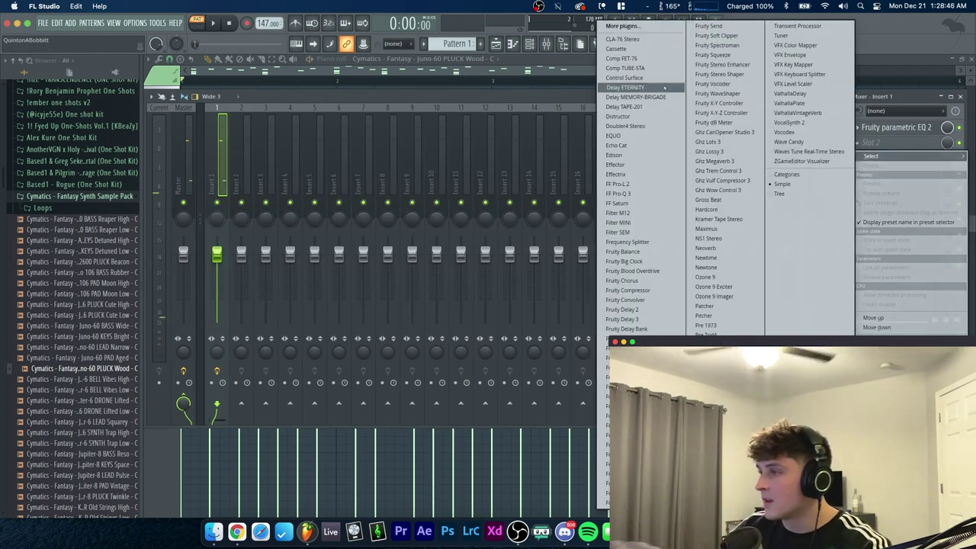
pyautogui.click(663, 87)
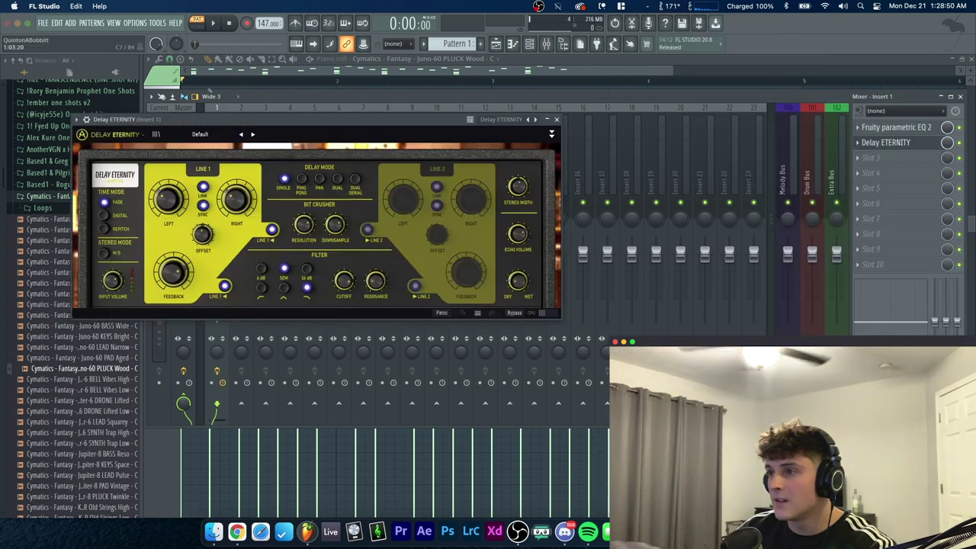
pyautogui.moveTo(290, 122); pyautogui.dragTo(439, 115)
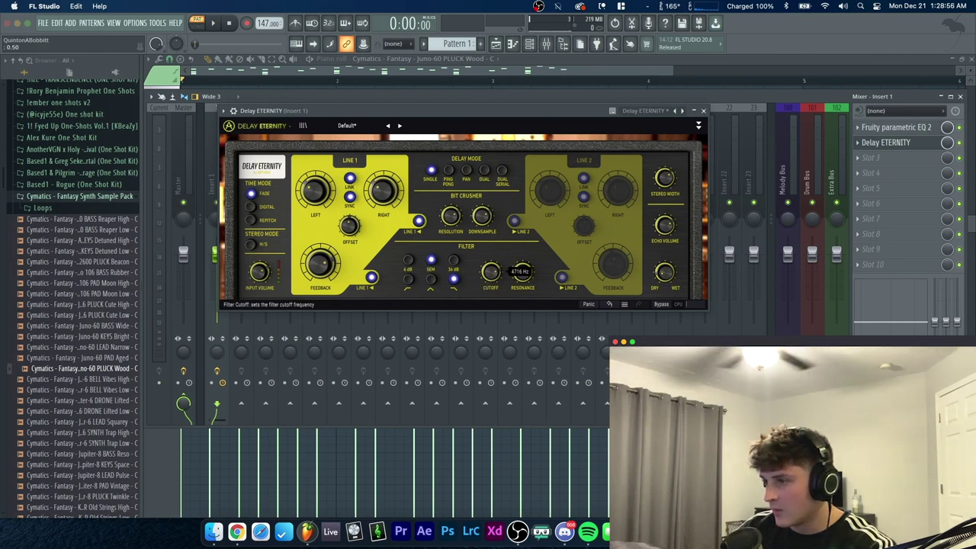
pyautogui.press('space')
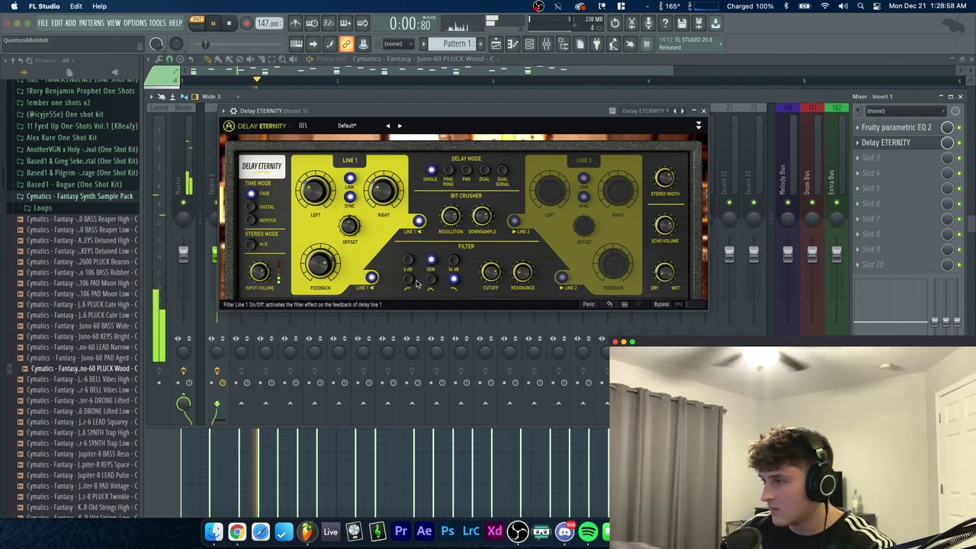
pyautogui.moveTo(666, 265); pyautogui.dragTo(667, 297)
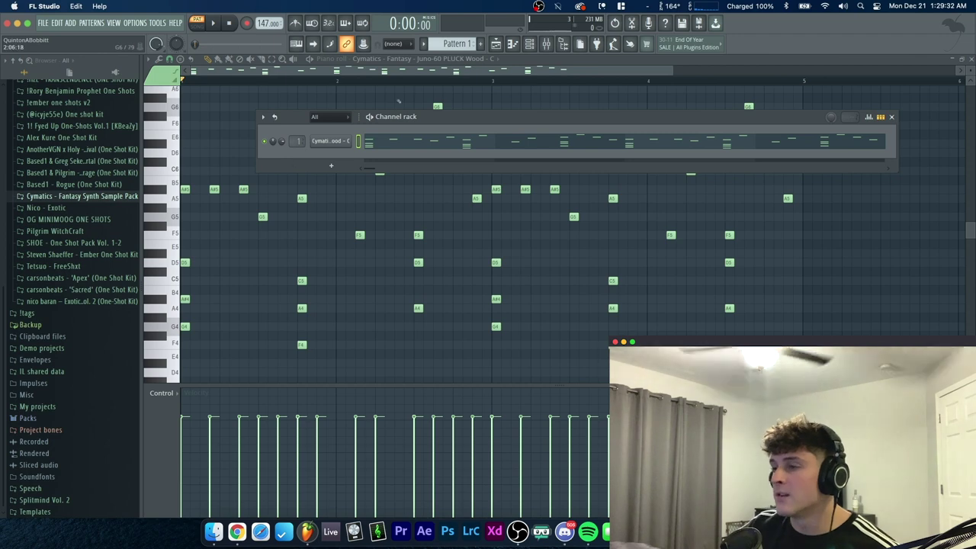
# Add a Serum instrument as a new channel in the channel rack
pyautogui.click(331, 166)
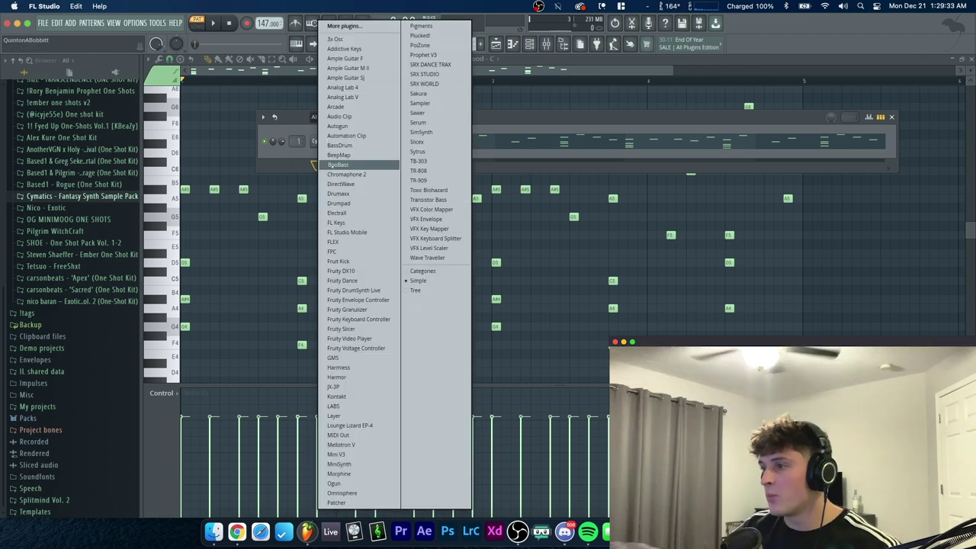
pyautogui.click(419, 122)
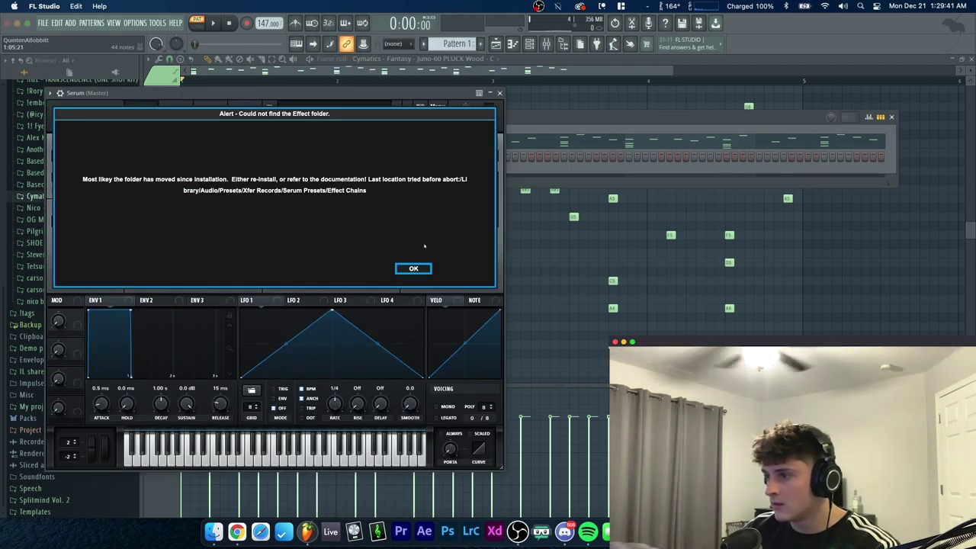
# Dismiss the missing-folder alert and load the Pluck - lil preset from the Titan Serum Bank into Serum
pyautogui.click(413, 268)
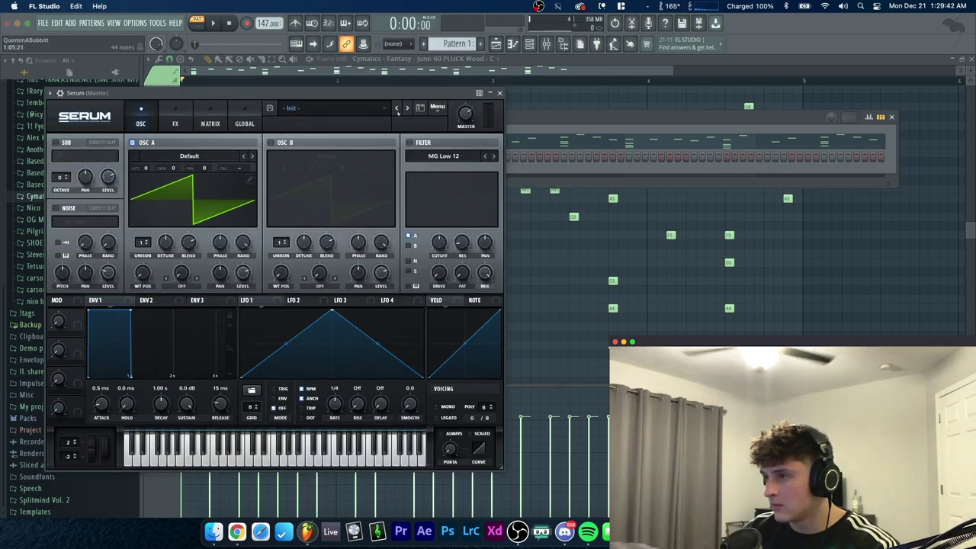
pyautogui.click(381, 108)
pyautogui.moveTo(375, 122)
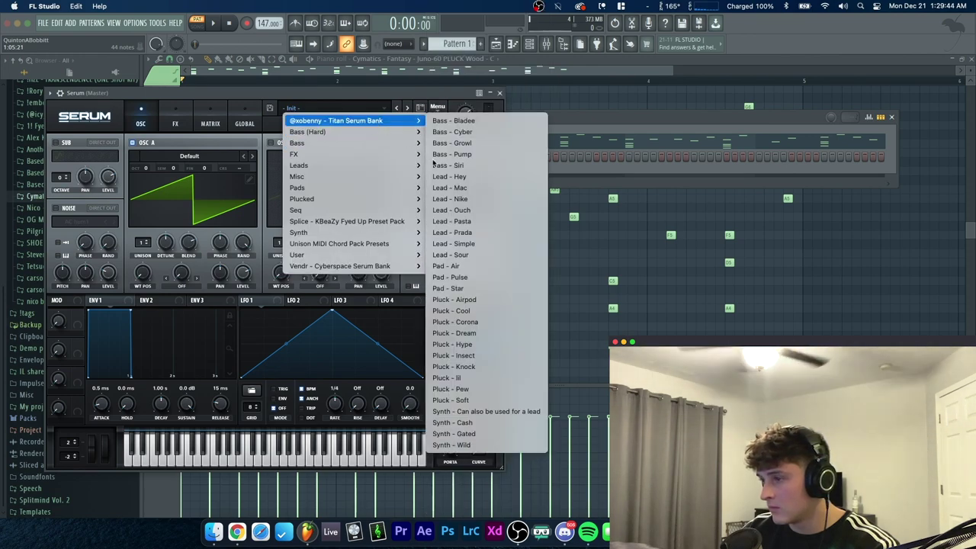
pyautogui.click(483, 378)
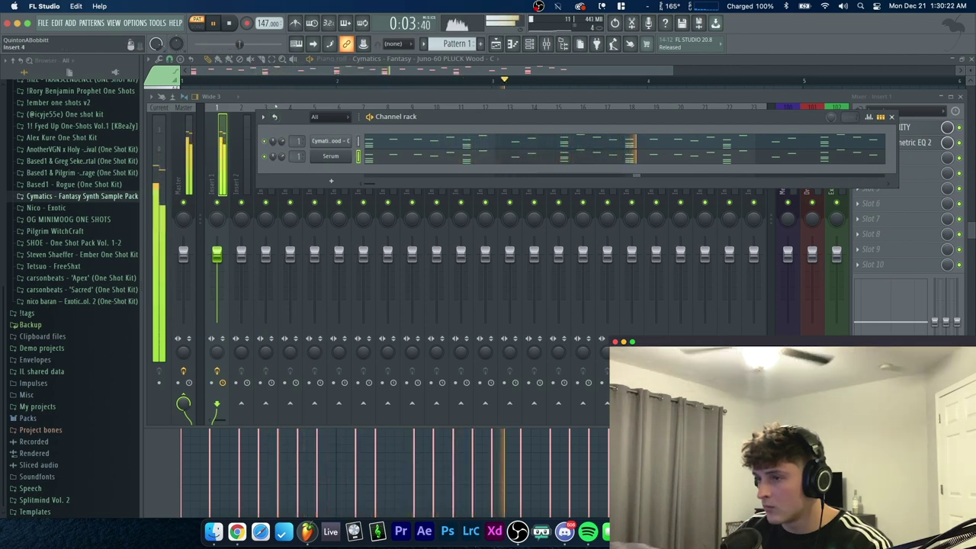
# Bring up the parametric EQ on Insert 1 and add Ghz Megaverb 3 to the first slot of Insert 2 at a 12% mix
pyautogui.click(891, 117)
pyautogui.click(910, 143)
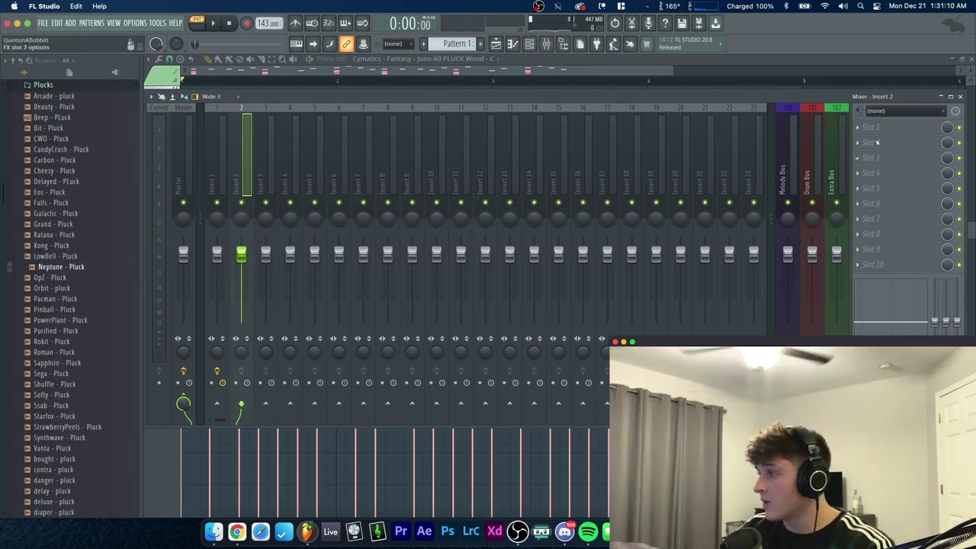
pyautogui.click(877, 141)
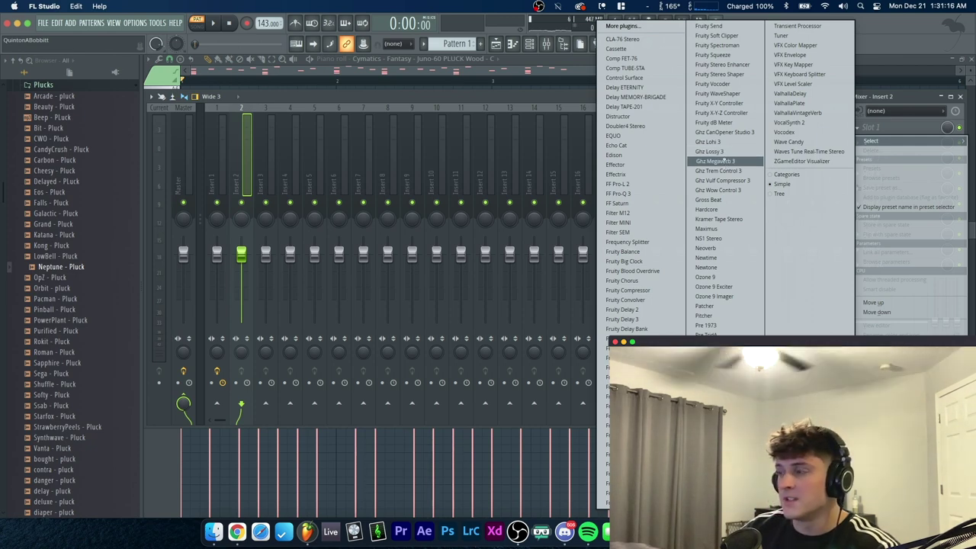
pyautogui.click(721, 161)
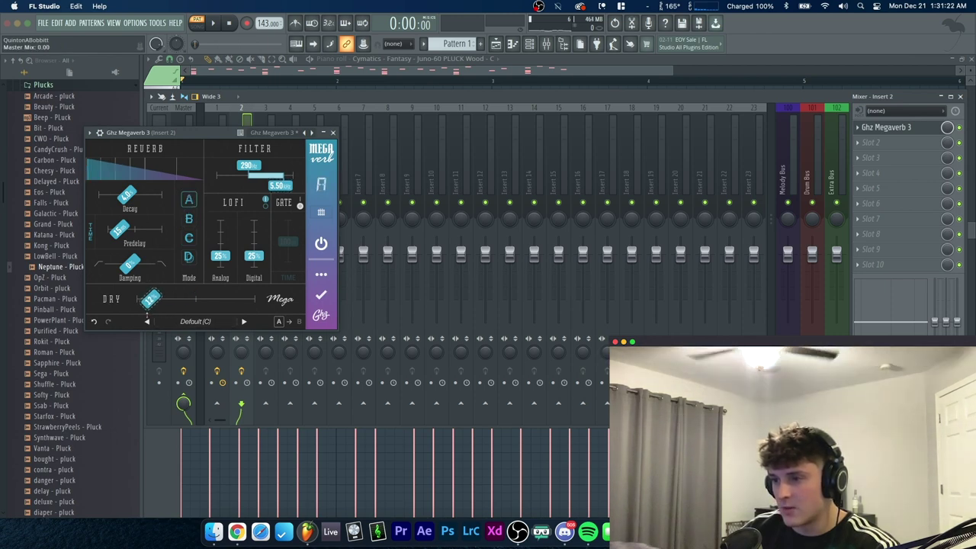
pyautogui.click(333, 133)
# Open the Neptune - Pluck channel in the piano roll and start playback
pyautogui.press('F6')
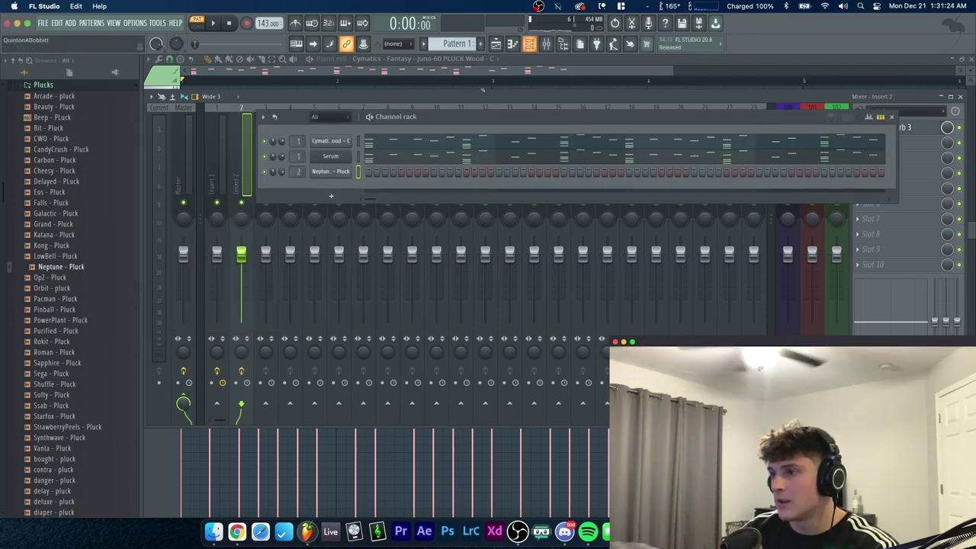
pyautogui.rightClick(327, 173)
pyautogui.click(366, 213)
pyautogui.press('space')
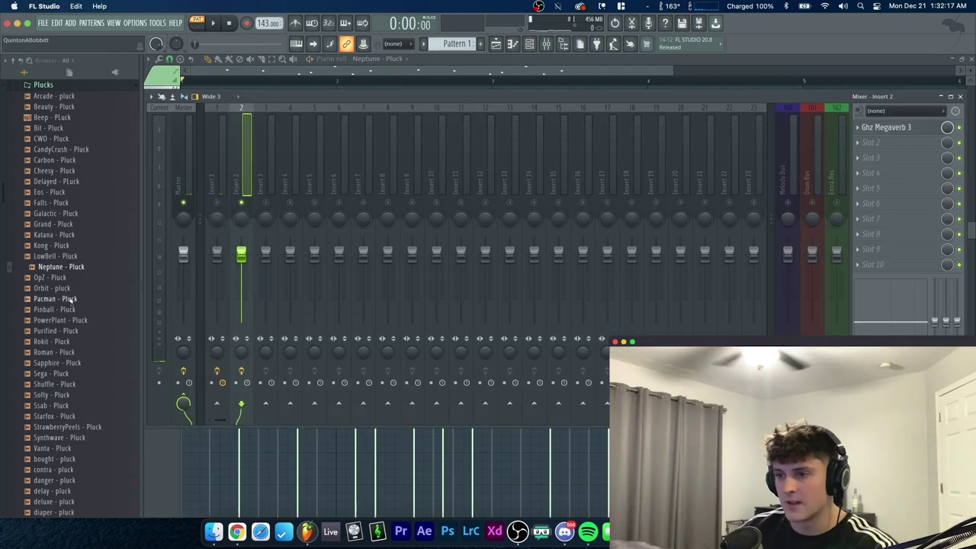
# Audition other plucks in the browser and replace the Neptune - Pluck sample with delay - pluck, checking it during playback
pyautogui.click(61, 405)
pyautogui.click(50, 426)
pyautogui.press('F6')
pyautogui.moveTo(52, 490); pyautogui.dragTo(330, 172)
pyautogui.press('space')
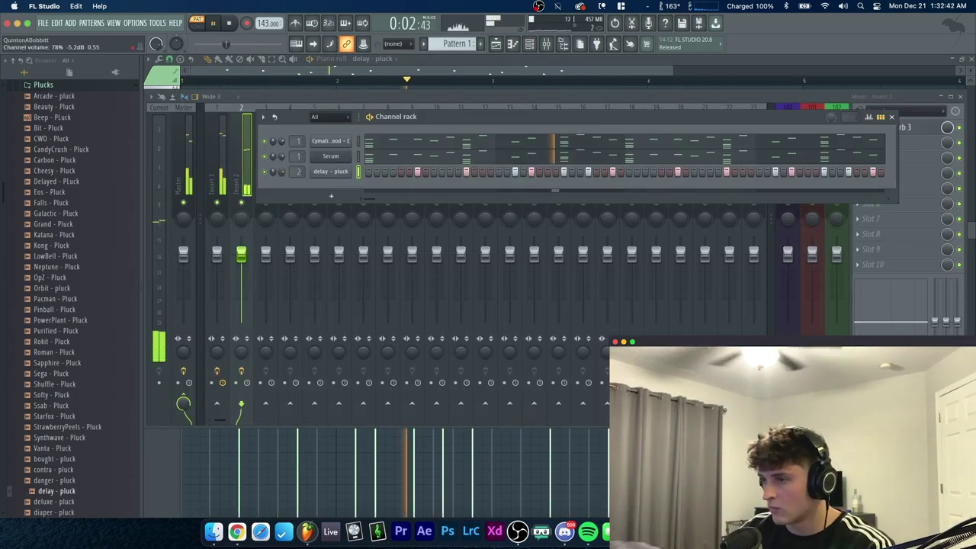
pyautogui.press('space')
pyautogui.scroll(-4, 50, 490)
pyautogui.click(38, 500)
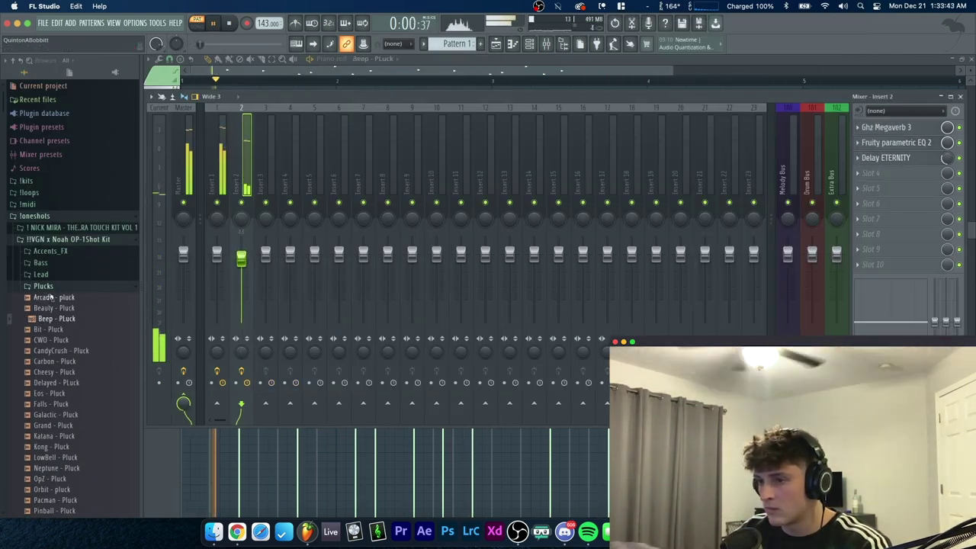
# Load the Cymatics Fantasy Juno-60 BASS Wide one-shot as a new channel and preview its sample
pyautogui.click(44, 286)
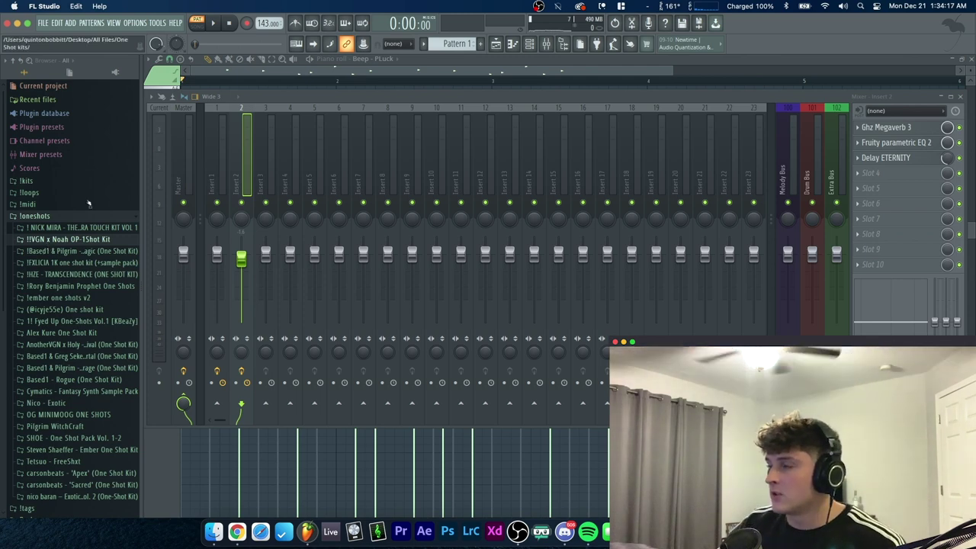
pyautogui.click(529, 44)
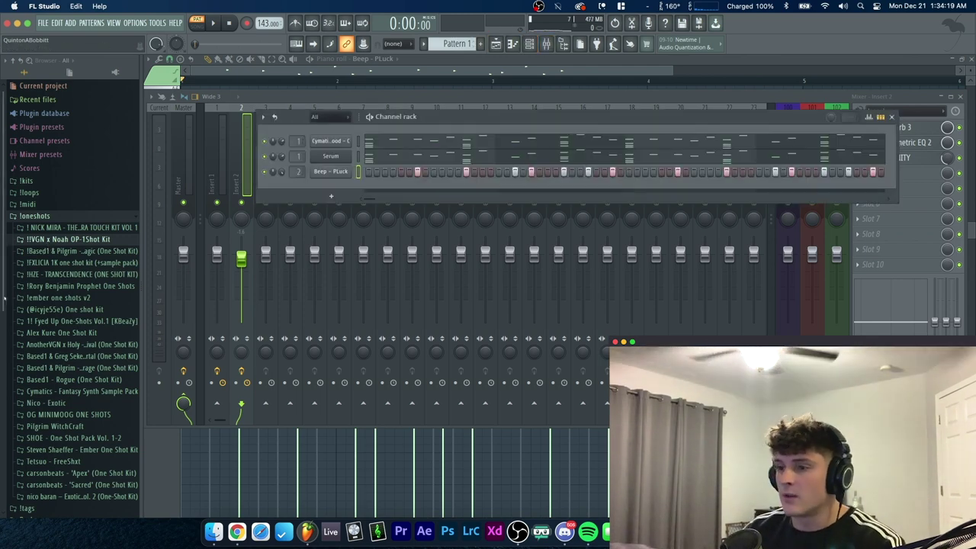
pyautogui.scroll(-4, 63, 323)
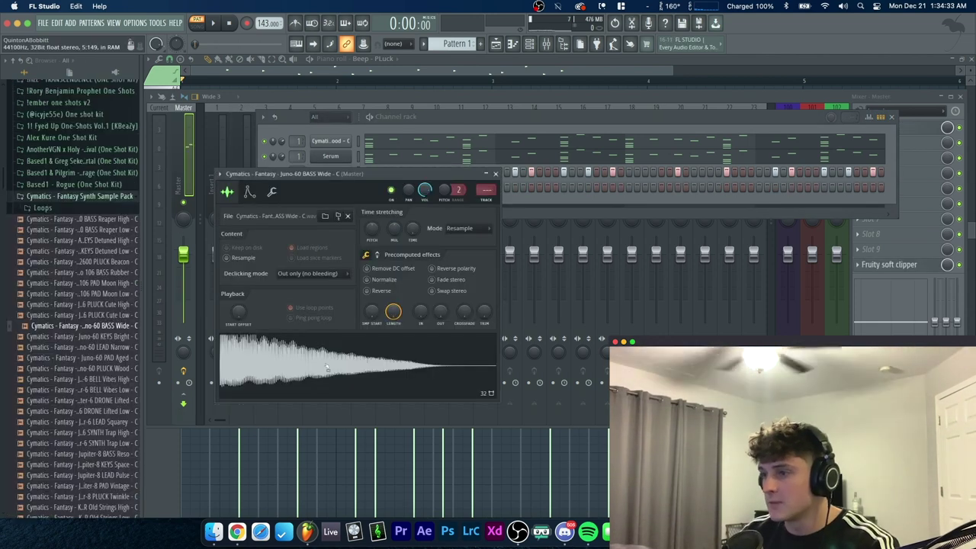
pyautogui.click(327, 368)
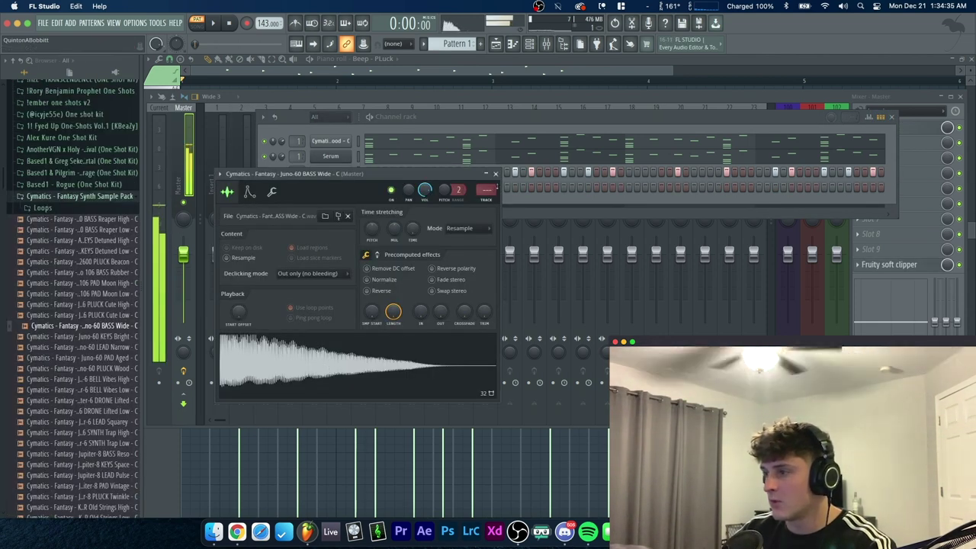
# Close the sample settings and set the BASS Wide channel to cut itself
pyautogui.click(495, 174)
pyautogui.rightClick(343, 186)
pyautogui.click(375, 252)
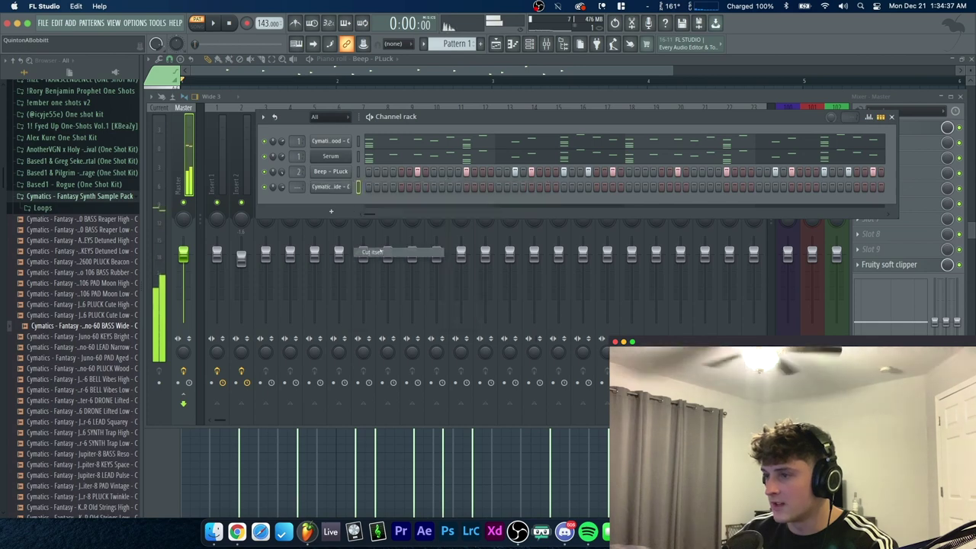
# Place a G4 note at the start of bar 1 and an F4 note on its fourth beat in the BASS Wide piano roll
pyautogui.rightClick(369, 191)
pyautogui.click(373, 189)
pyautogui.scroll(-2, 180, 256)
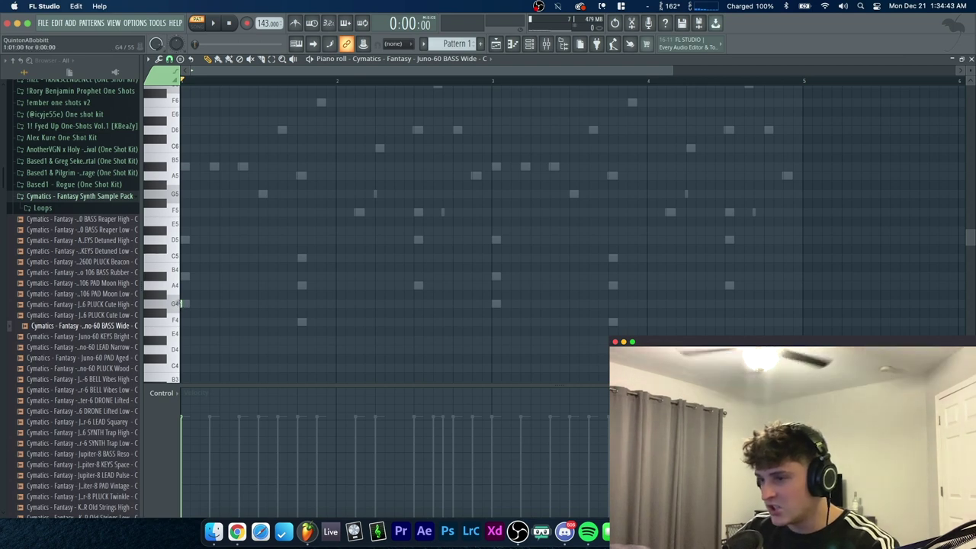
pyautogui.click(180, 303)
pyautogui.click(297, 322)
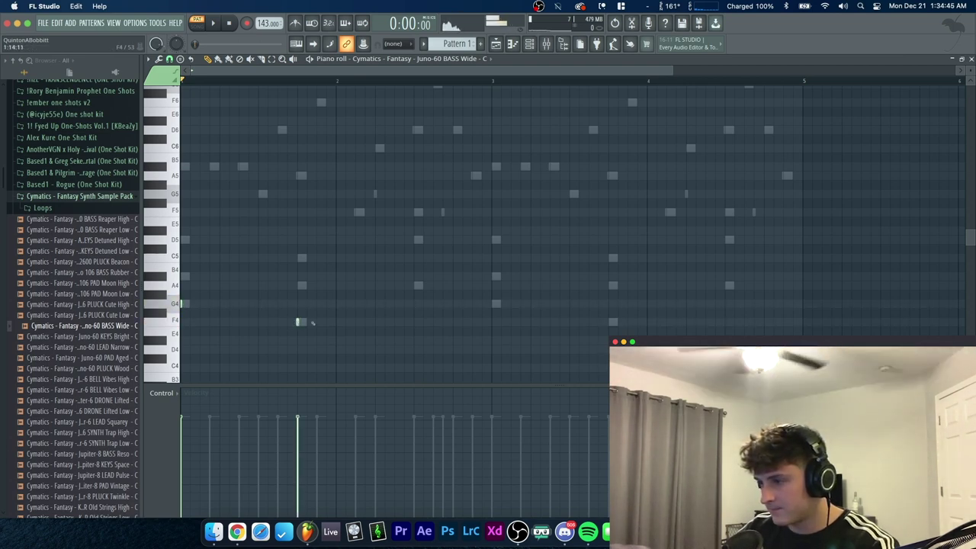
# Move both A5 bass notes up to D6 while the pattern plays
pyautogui.press('space')
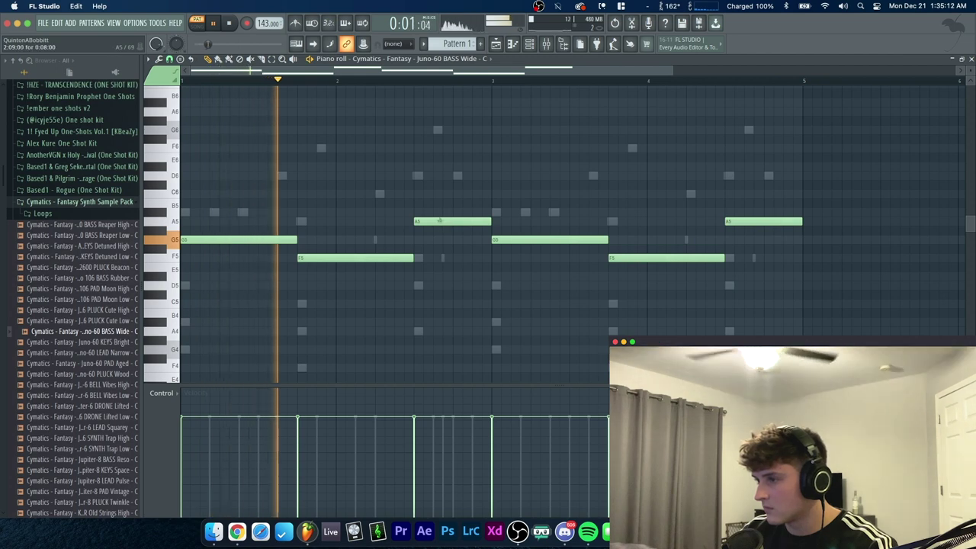
pyautogui.moveTo(442, 220); pyautogui.dragTo(442, 176)
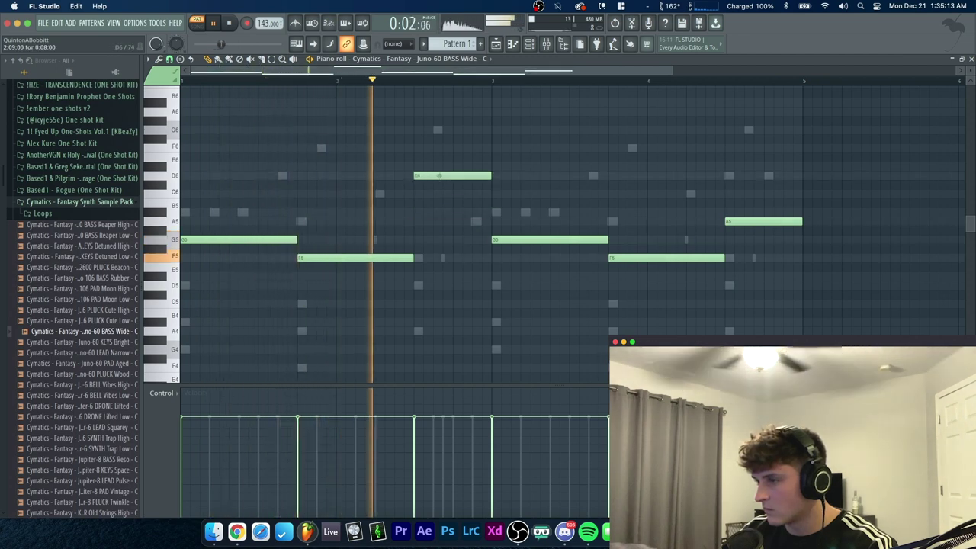
pyautogui.moveTo(738, 220); pyautogui.dragTo(738, 175)
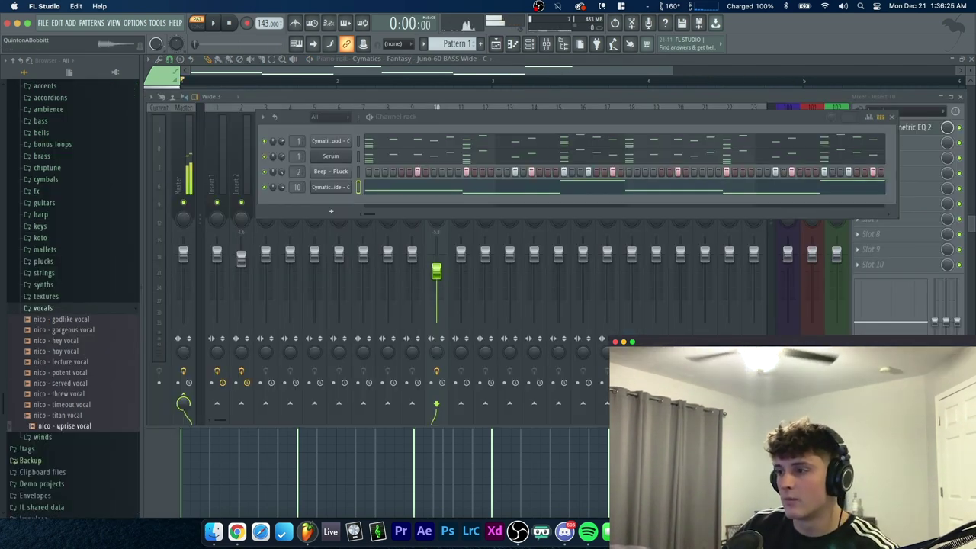
# Add the nico - uprise vocal one-shot as a new channel below the bass
pyautogui.moveTo(68, 420); pyautogui.dragTo(333, 203)
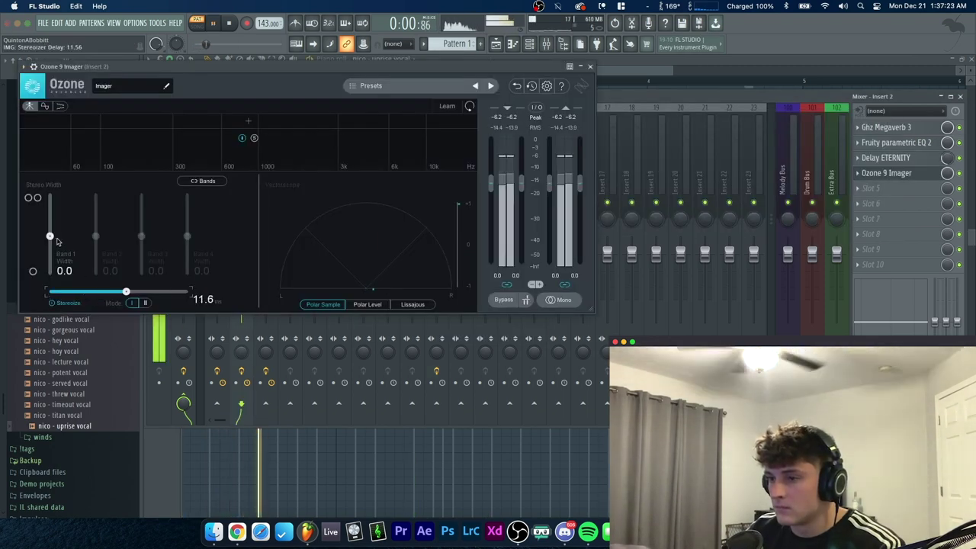
# Set the Ozone 9 Imager on Insert 2 to a Band 1 width of 38.0 and a Stereoize delay of 10.5 ms
pyautogui.moveTo(50, 237); pyautogui.dragTo(49, 221)
pyautogui.moveTo(126, 292); pyautogui.dragTo(118, 291)
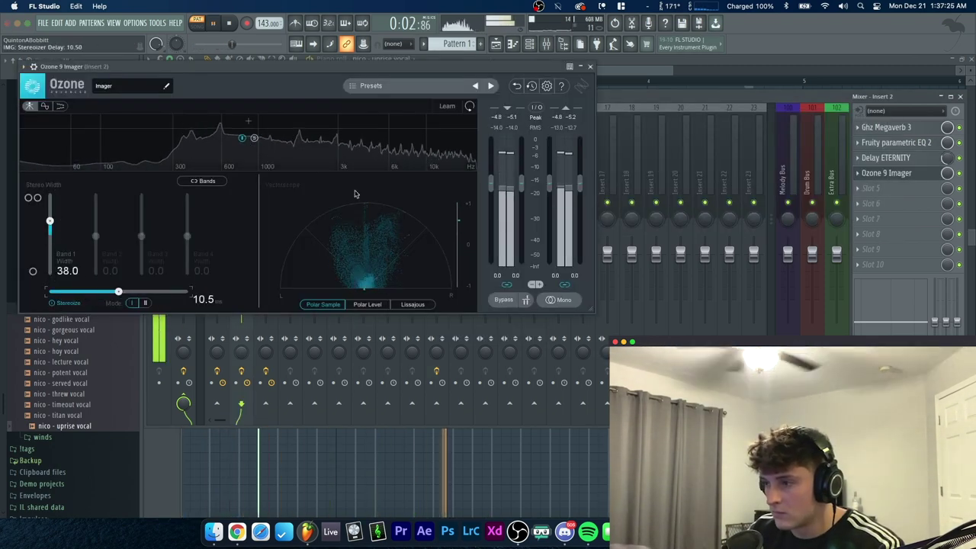
pyautogui.press('Escape')
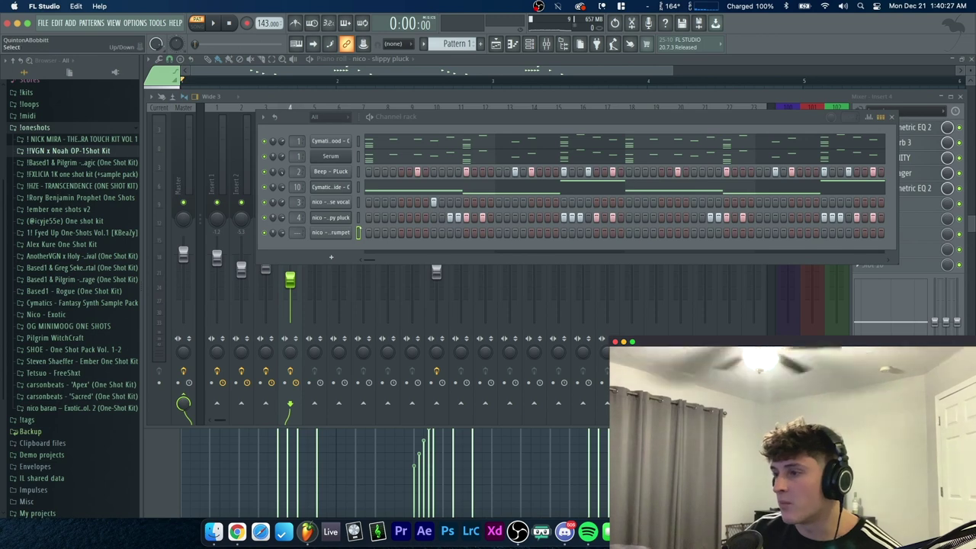
# Check the sample settings of the nico - digital trumpet channel
pyautogui.click(347, 233)
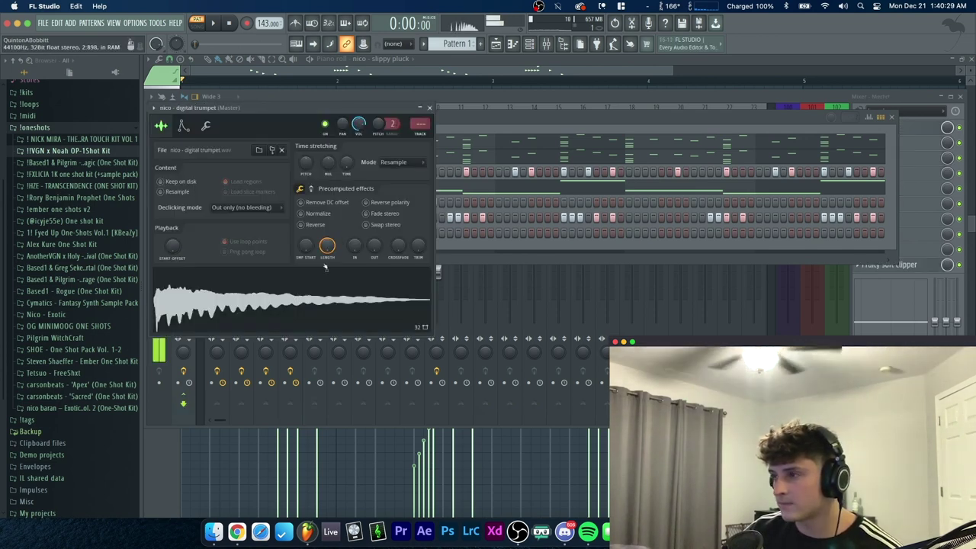
pyautogui.click(430, 108)
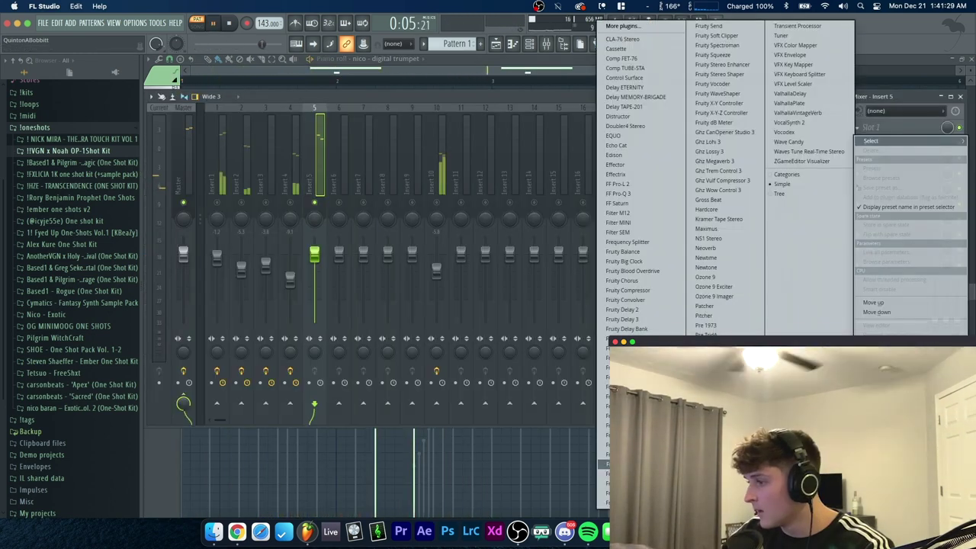
# Add Fruity parametric EQ 2 to slot 1 of Insert 5, apply its low and high cut preset, and raise the low cut to the low-mid range
pyautogui.click(633, 464)
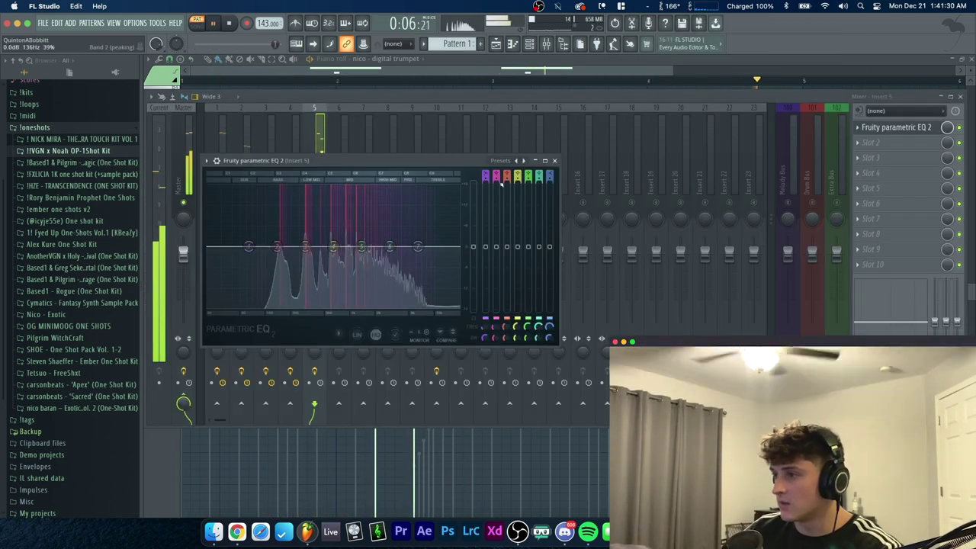
pyautogui.click(523, 161)
pyautogui.moveTo(218, 256); pyautogui.dragTo(296, 246)
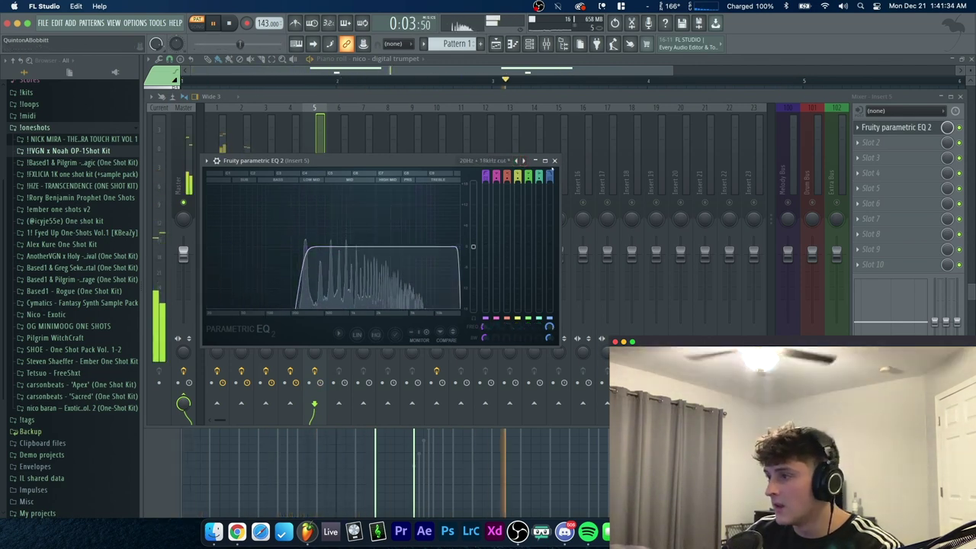
pyautogui.click(554, 160)
# Add Ghz Megaverb 3 to slot 2 of Insert 5, lower its mix toward dry and select mode A
pyautogui.click(876, 143)
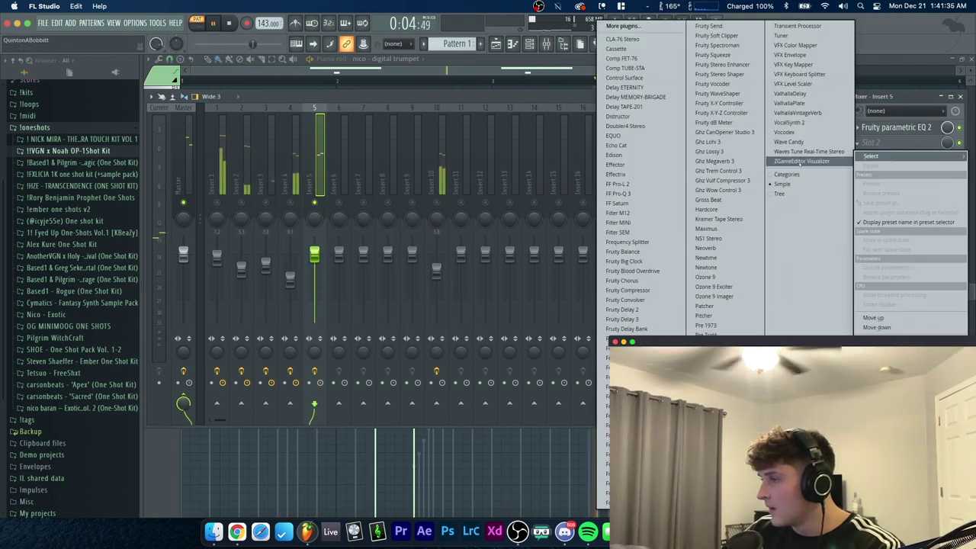
pyautogui.click(737, 162)
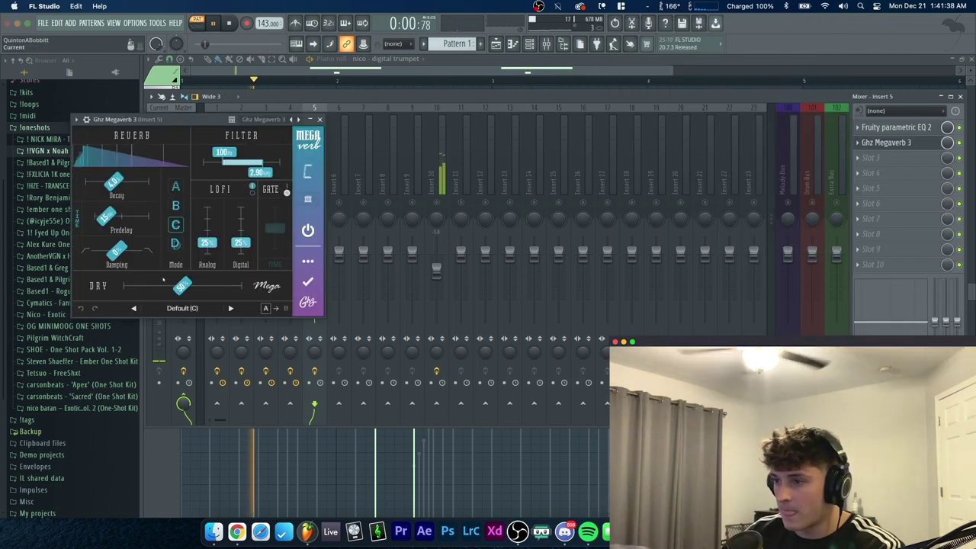
pyautogui.moveTo(138, 295); pyautogui.dragTo(135, 296)
pyautogui.click(175, 187)
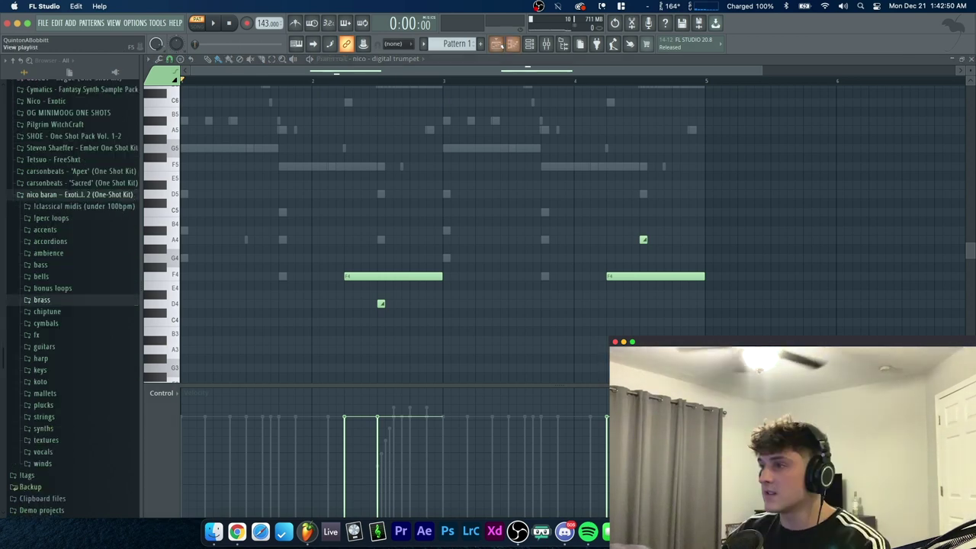
# Open the playlist and place Pattern 1 at bar 1 of Track 1
pyautogui.click(495, 44)
pyautogui.moveTo(165, 96); pyautogui.dragTo(335, 102)
pyautogui.moveTo(399, 104); pyautogui.dragTo(308, 97)
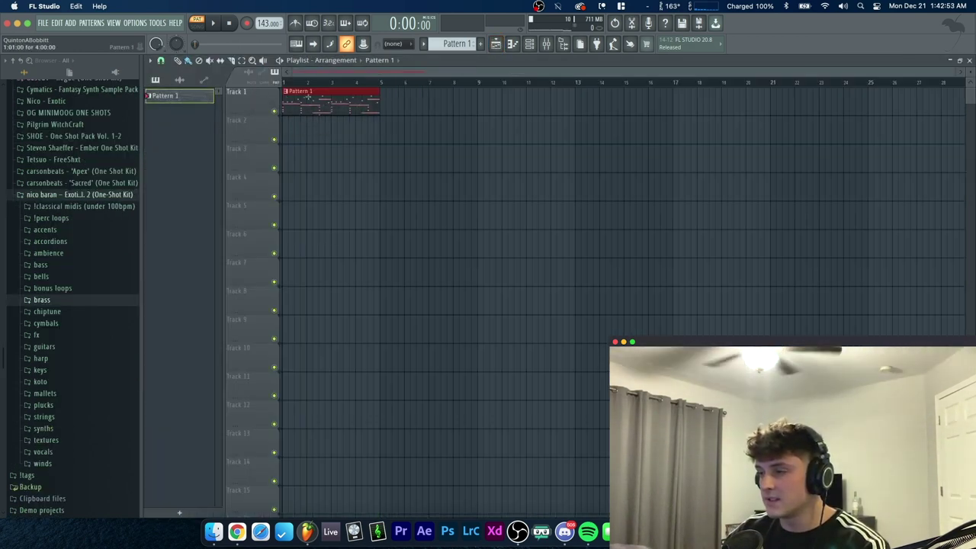
# Split Pattern 1 by channel and delete the clip left on Track 1
pyautogui.rightClick(168, 98)
pyautogui.click(207, 260)
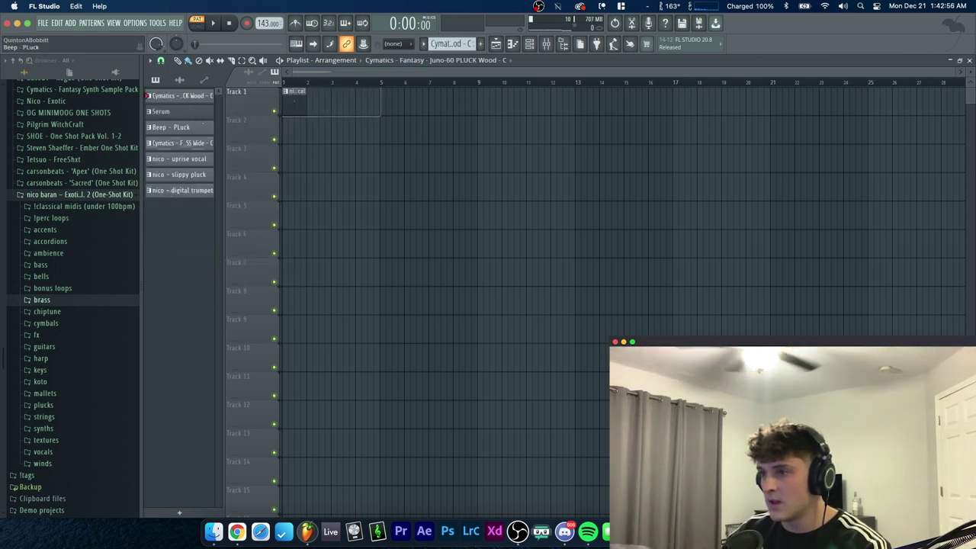
pyautogui.rightClick(293, 102)
# Select all the split channel patterns and place them together in the playlist on separate tracks from Track 1 down
pyautogui.keyDown('shift'); pyautogui.click(171, 194); pyautogui.keyUp('shift')
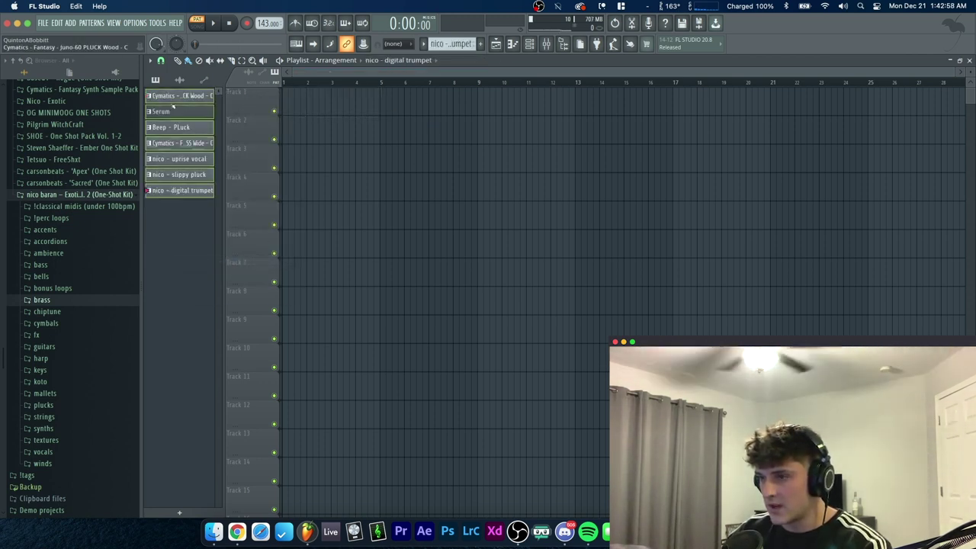
pyautogui.moveTo(175, 100); pyautogui.dragTo(257, 104)
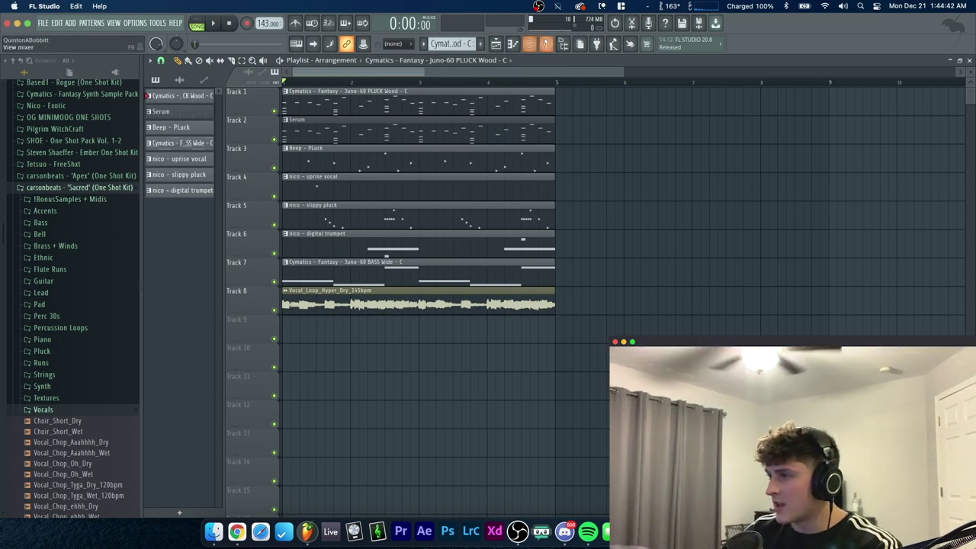
pyautogui.click(546, 43)
pyautogui.click(391, 73)
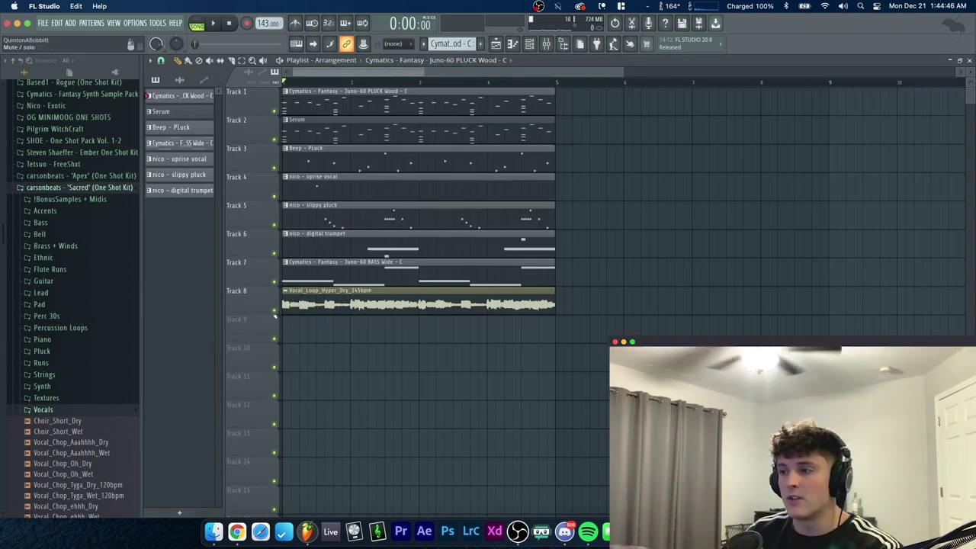
# Solo Track 8 and audition the dry vocal loop on its own
pyautogui.rightClick(275, 311)
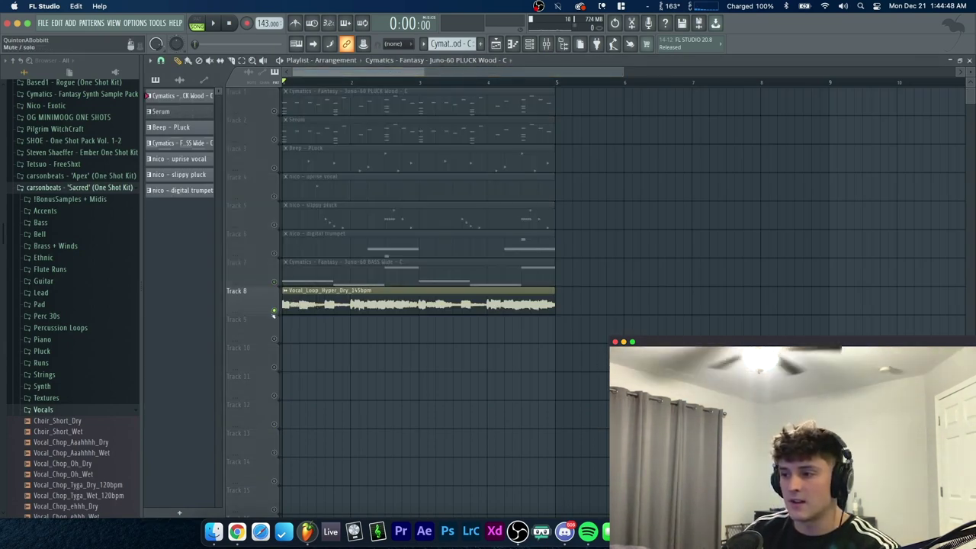
pyautogui.press('space')
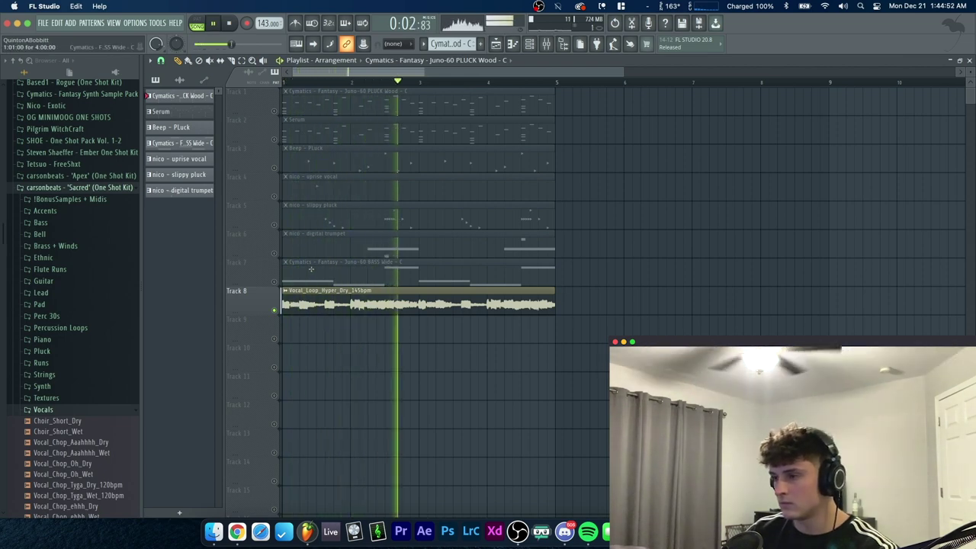
pyautogui.press('space')
# Inspect the speed, scale and root settings of Waves Tune Real-Time on the vocal loop's mixer track
pyautogui.press('F9')
pyautogui.click(898, 127)
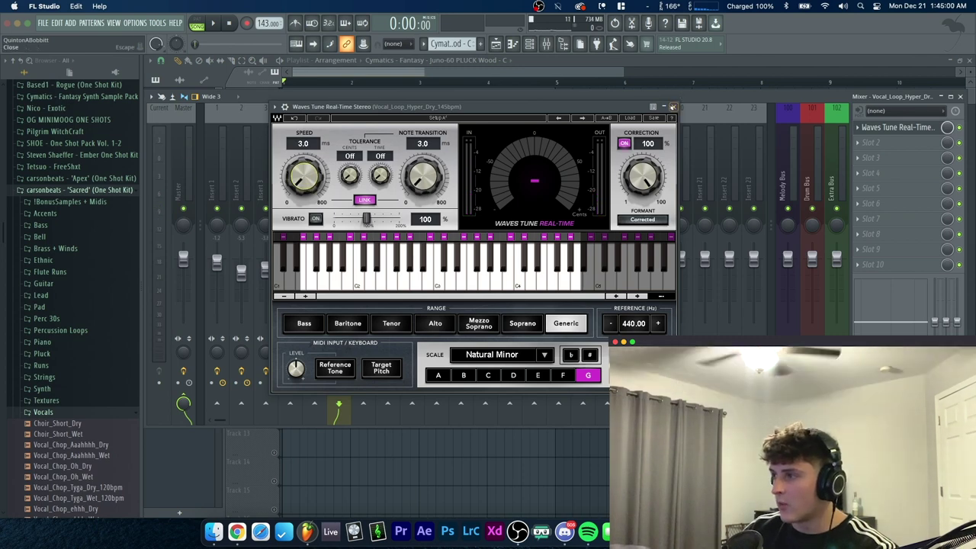
pyautogui.click(672, 107)
pyautogui.press('F9')
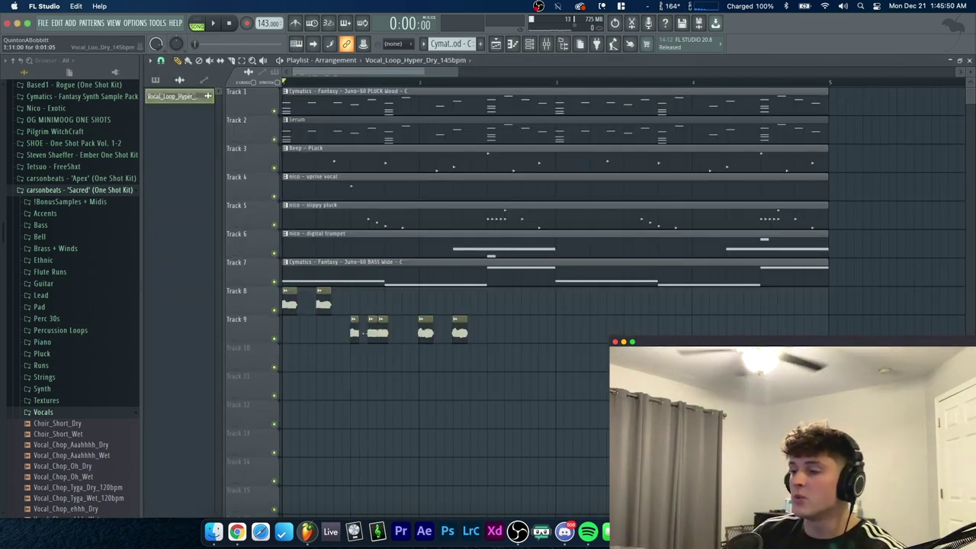
# Make the last vocal chop on Track 9, just after bar 2, unique and bring up its channel settings
pyautogui.click(459, 322)
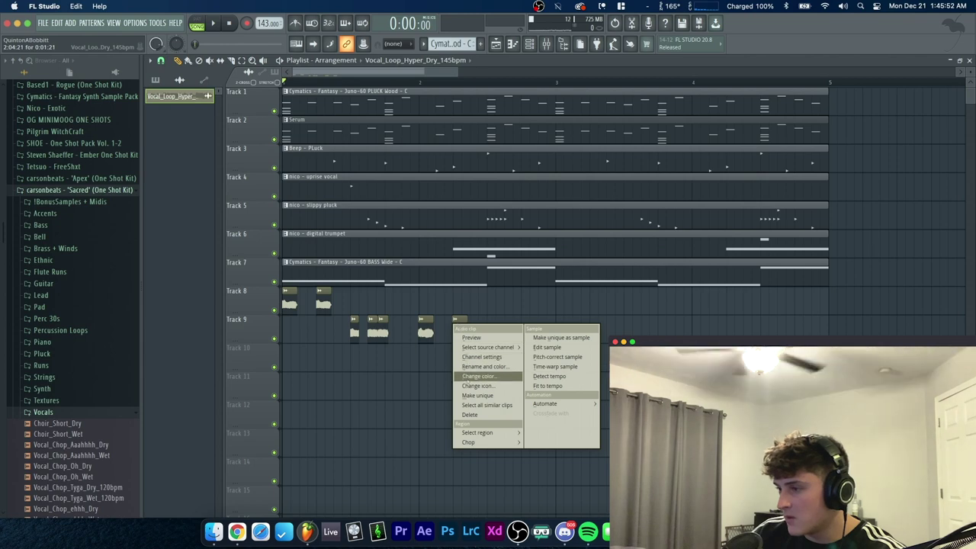
pyautogui.click(478, 395)
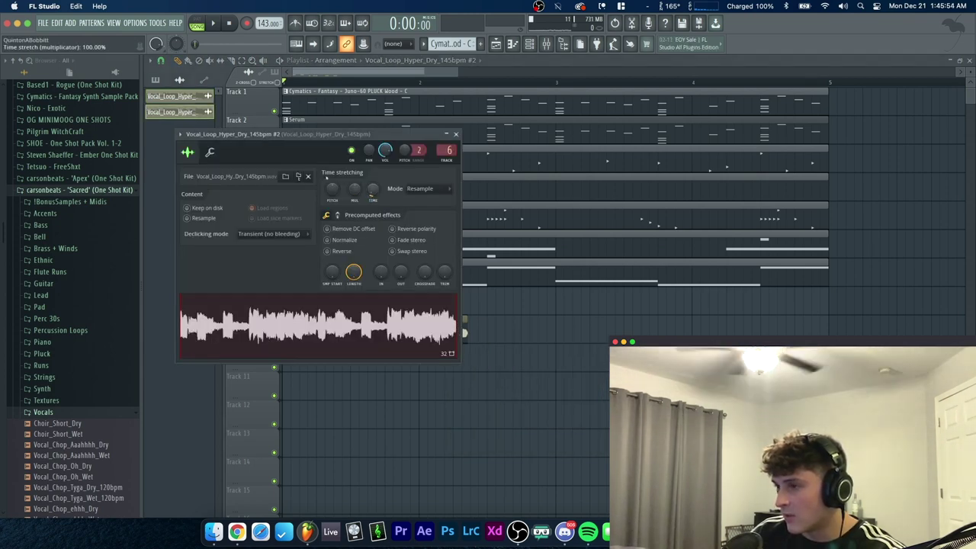
pyautogui.moveTo(292, 138); pyautogui.dragTo(310, 141)
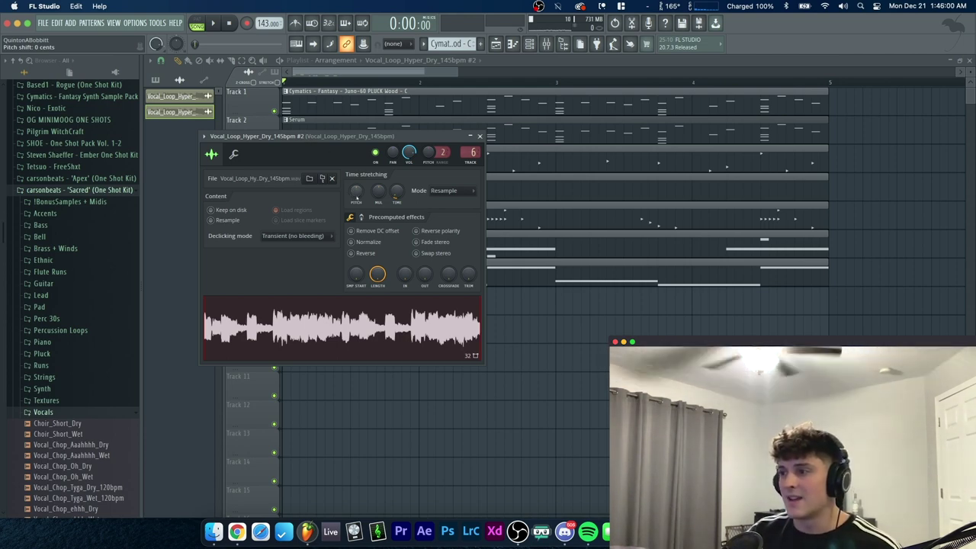
# Audition the arrangement, duplicate the vocal chops on Tracks 8 and 9 from bars 1–2 into bars 3–4, and play the result
pyautogui.press('space')
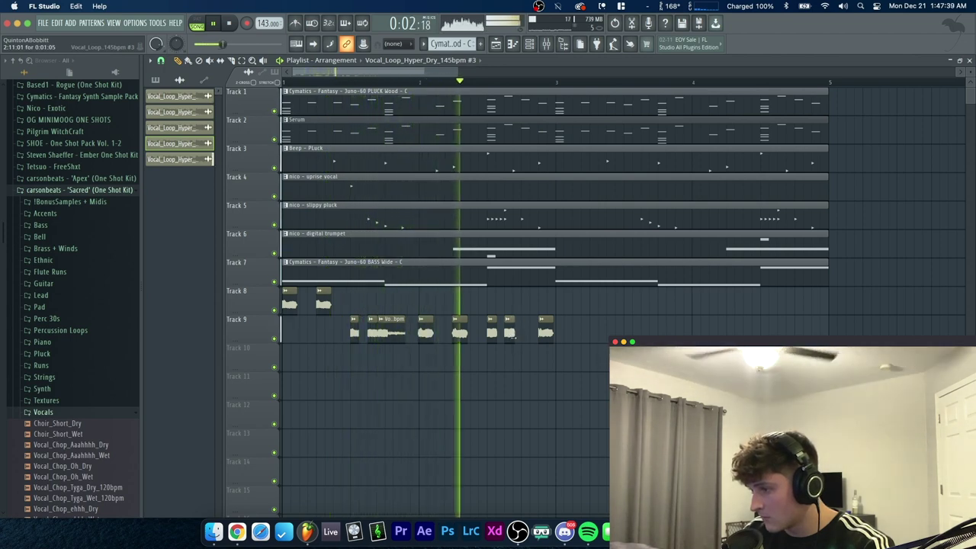
pyautogui.press('space')
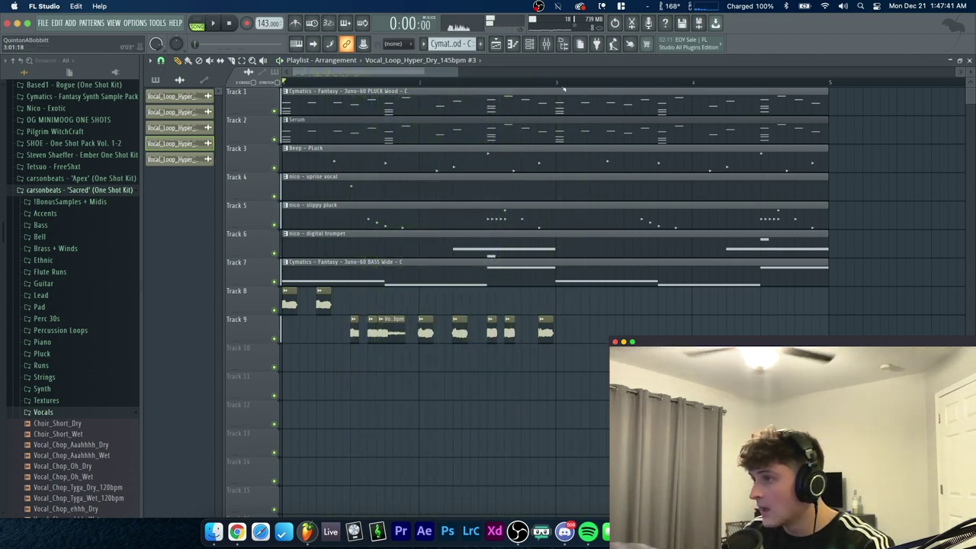
pyautogui.hotkey('ctrl', 'a')
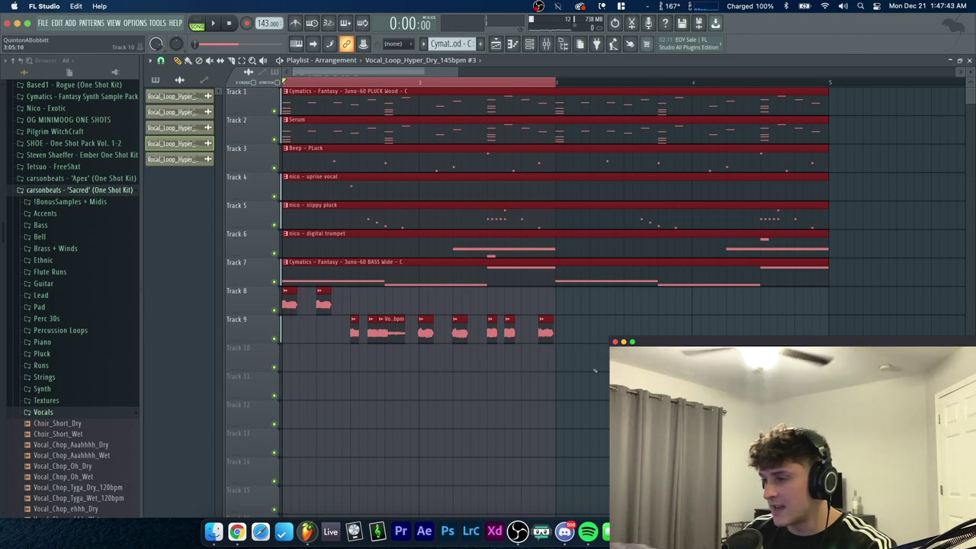
pyautogui.moveTo(594, 371); pyautogui.dragTo(283, 287)
pyautogui.hotkey('ctrl', 'b')
pyautogui.scroll(-2, 392, 90)
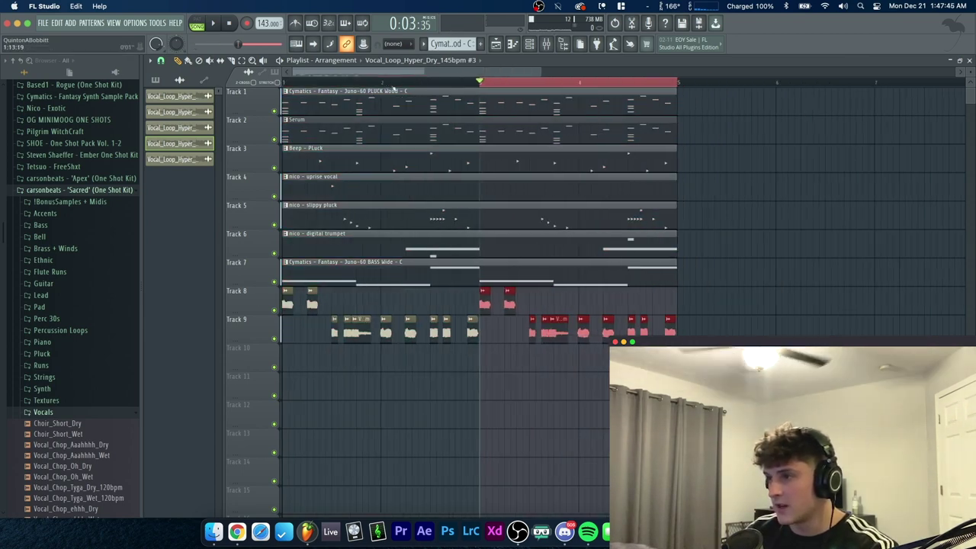
pyautogui.scroll(-1, 394, 88)
pyautogui.click(393, 85)
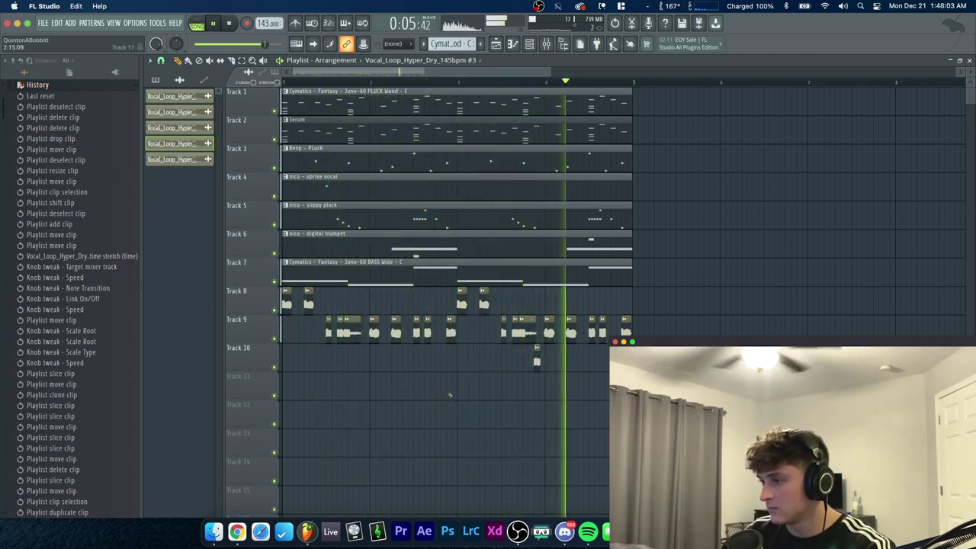
pyautogui.press('space')
# Add Fruity Parametric EQ 2 to slot 2 of the vocal loop's mixer track and switch to its next preset
pyautogui.press('F9')
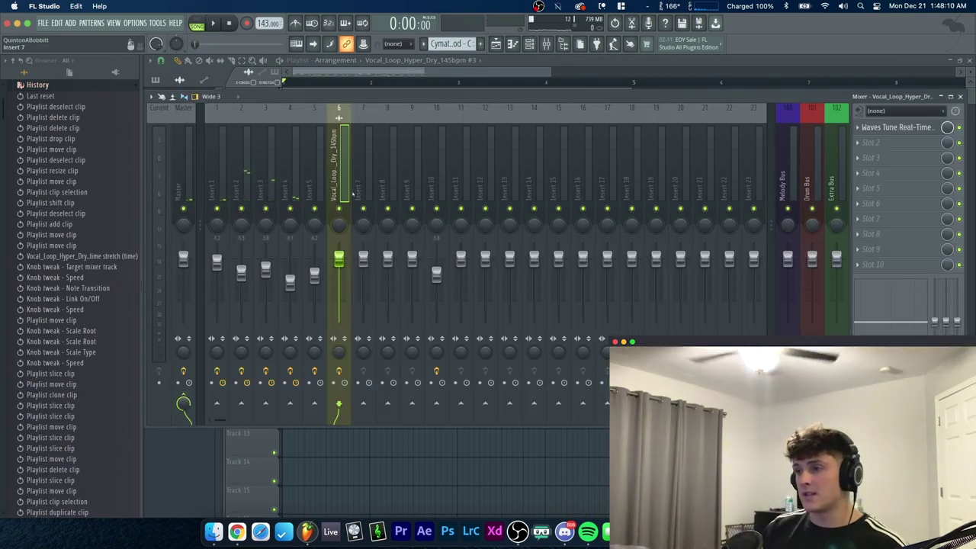
pyautogui.click(866, 157)
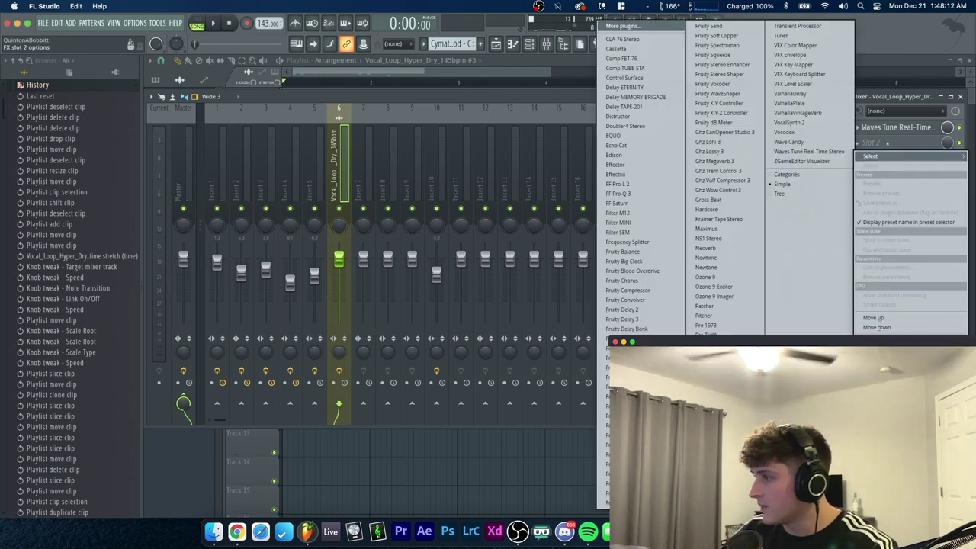
pyautogui.click(640, 272)
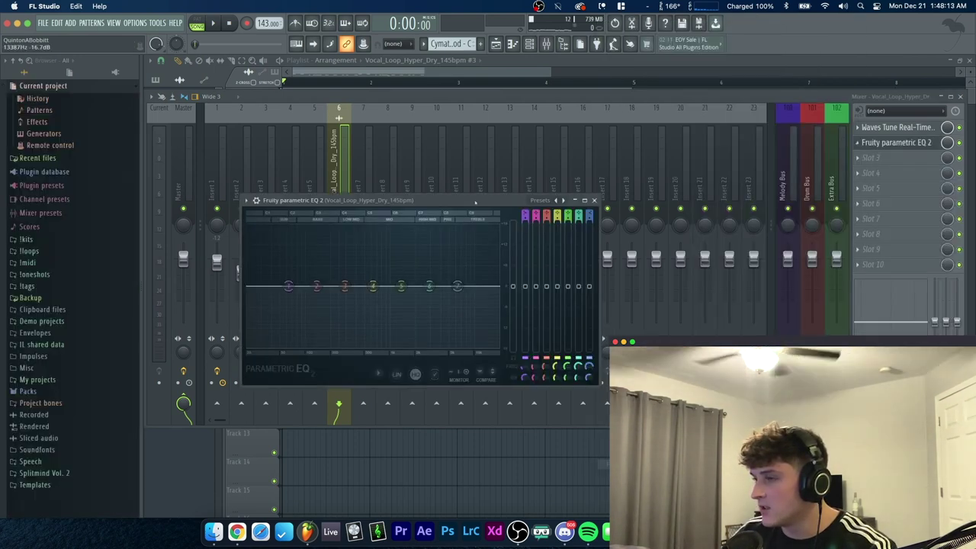
pyautogui.click(563, 199)
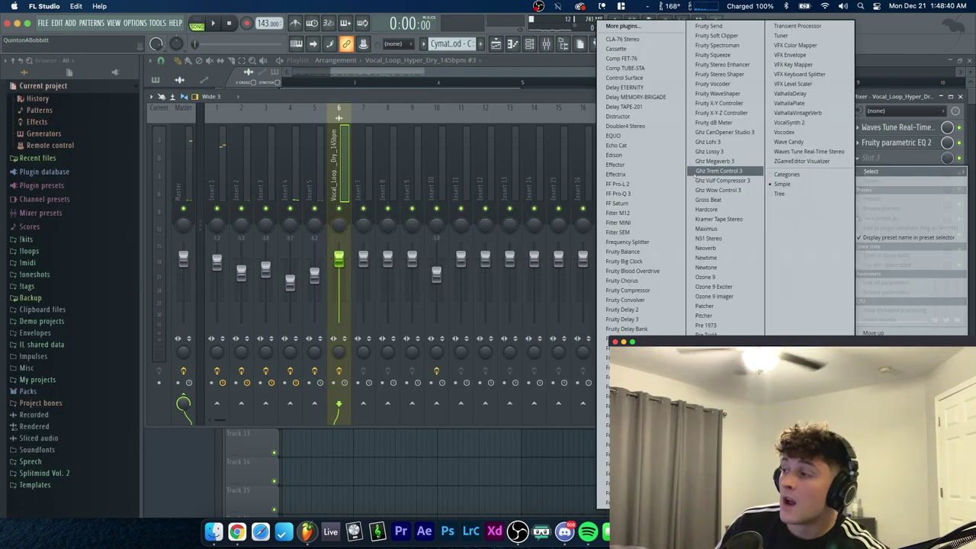
# Add Ghz Megaverb 3 to slot 3 of the vocal track, with the filter from 484 Hz to 9.57 kHz and the mix at about 6%
pyautogui.click(715, 161)
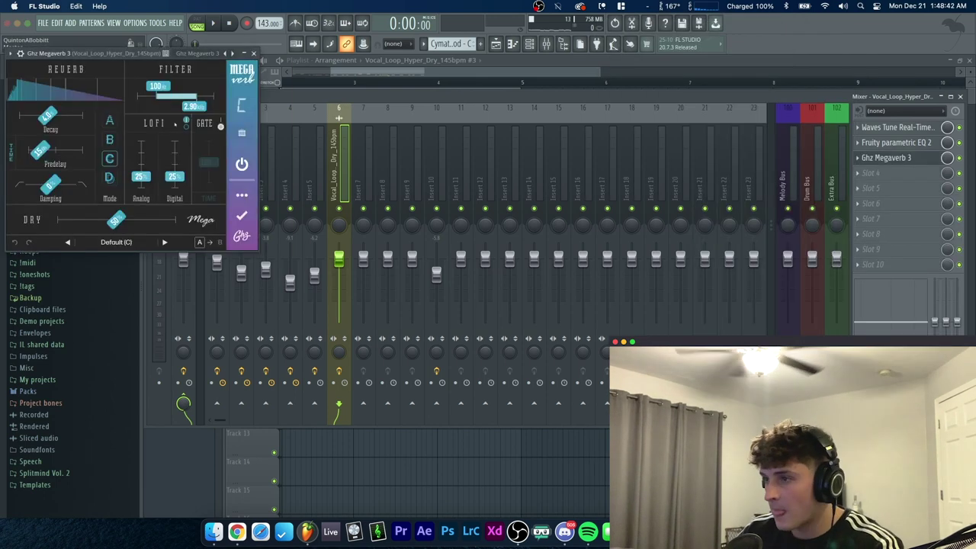
pyautogui.moveTo(194, 106); pyautogui.dragTo(203, 106)
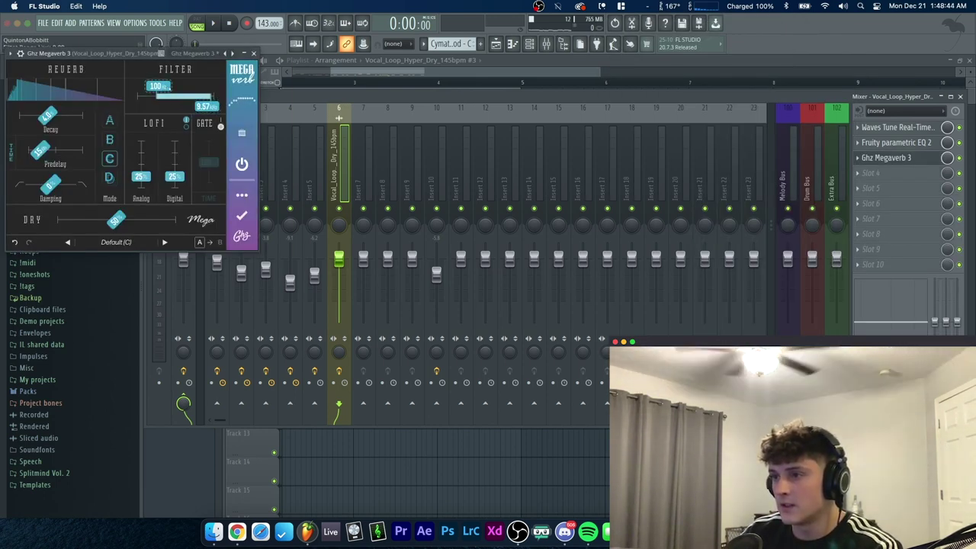
pyautogui.press('space')
pyautogui.moveTo(115, 220); pyautogui.dragTo(66, 220)
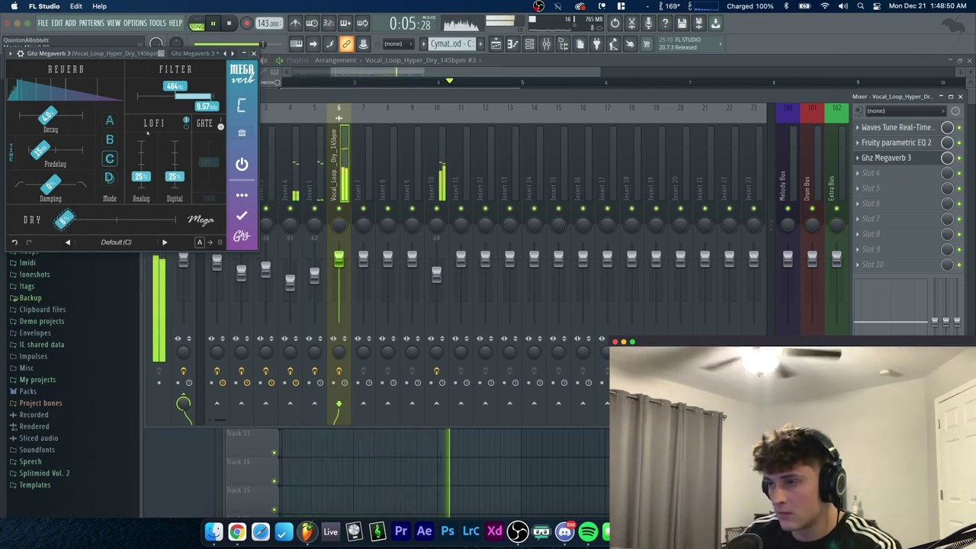
pyautogui.click(254, 53)
# Lower the Insert 5 fader to about -4.9 dB and the vocal track's fader to about -7.3 dB
pyautogui.click(313, 269)
pyautogui.press('space')
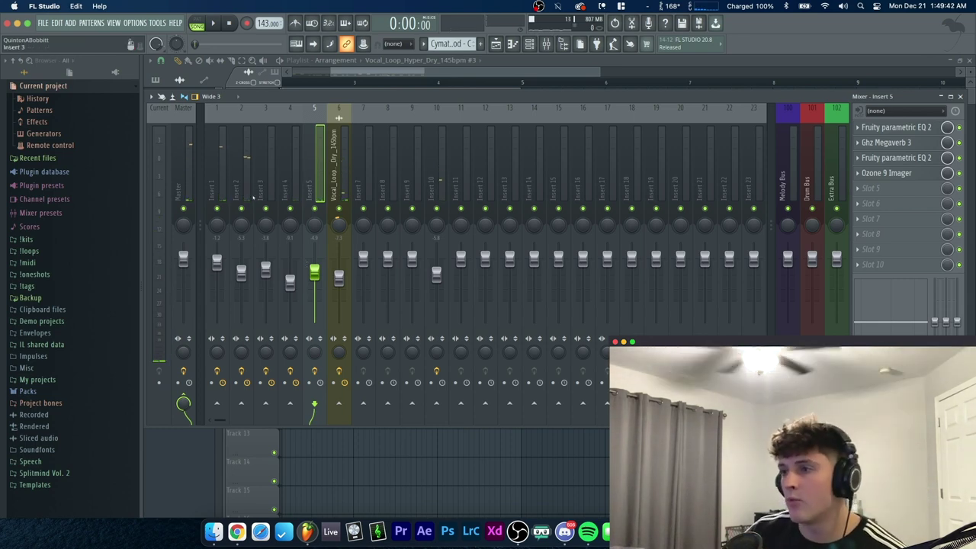
# Replace Edison in slot 1 of the Master track with Kramer Tape Stereo
pyautogui.click(185, 183)
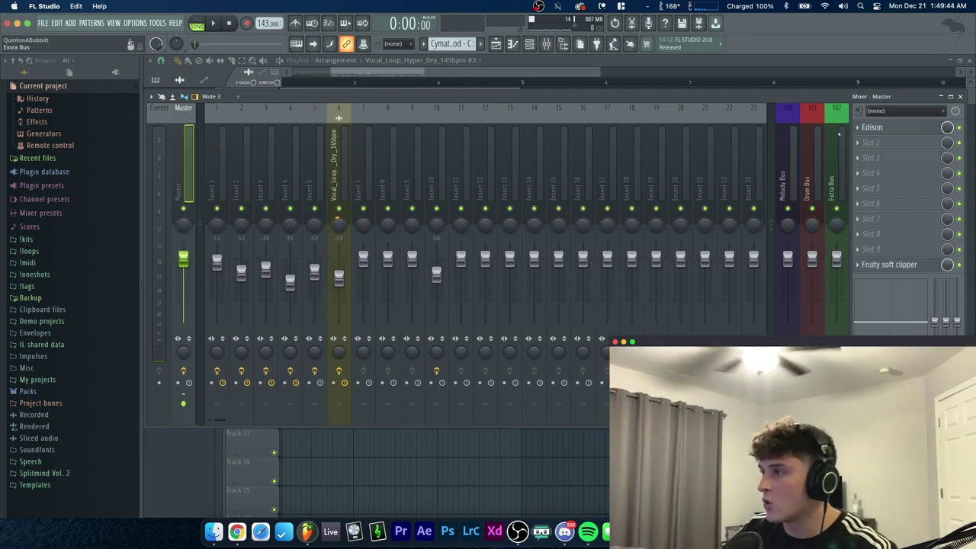
pyautogui.click(857, 128)
pyautogui.moveTo(873, 141)
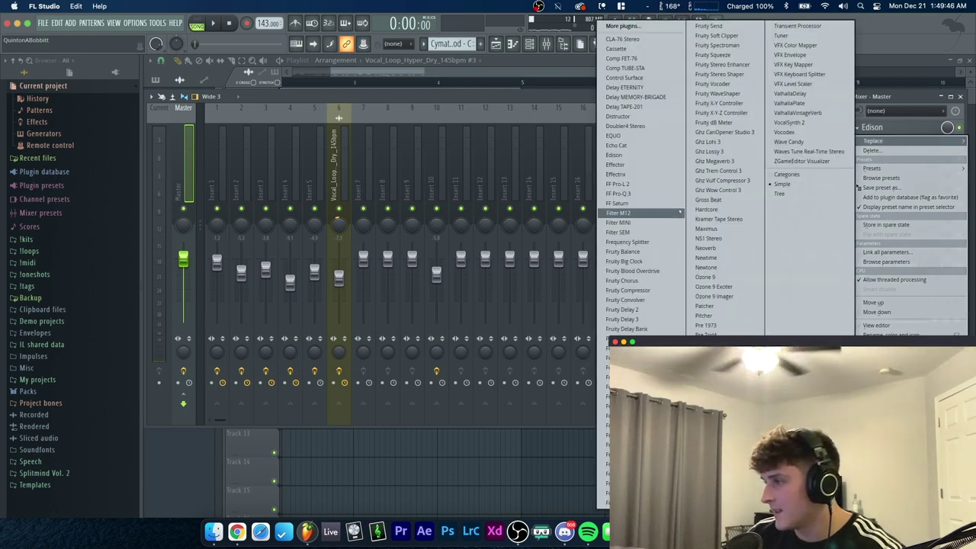
pyautogui.click(720, 221)
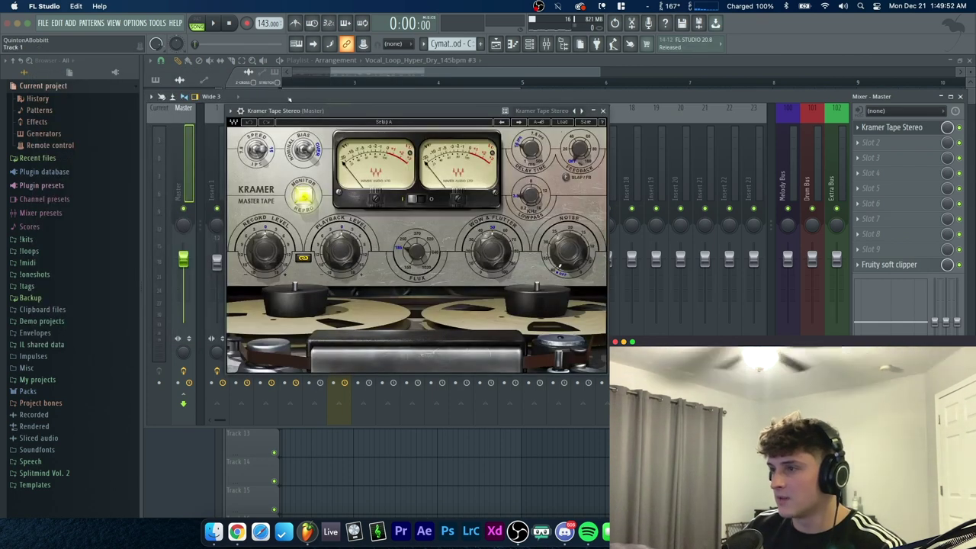
# During playback, set Kramer Tape's noise to about -8.1 and its record level to about -2.6
pyautogui.moveTo(562, 262); pyautogui.dragTo(562, 183)
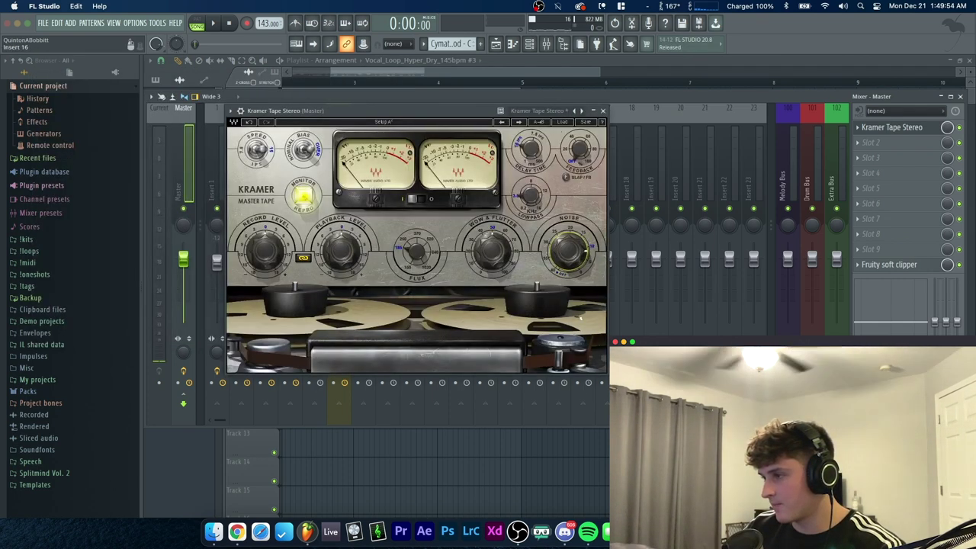
pyautogui.press('space')
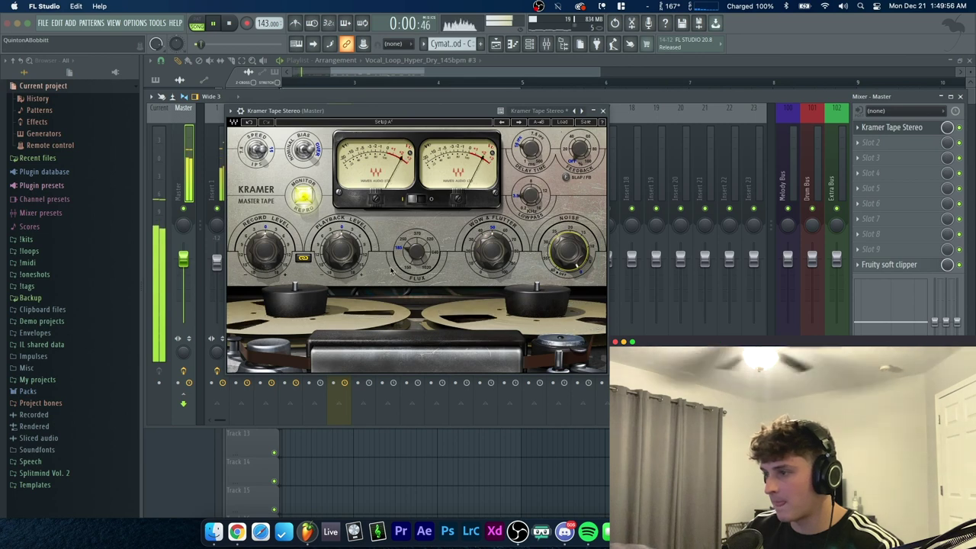
pyautogui.moveTo(580, 240); pyautogui.dragTo(581, 255)
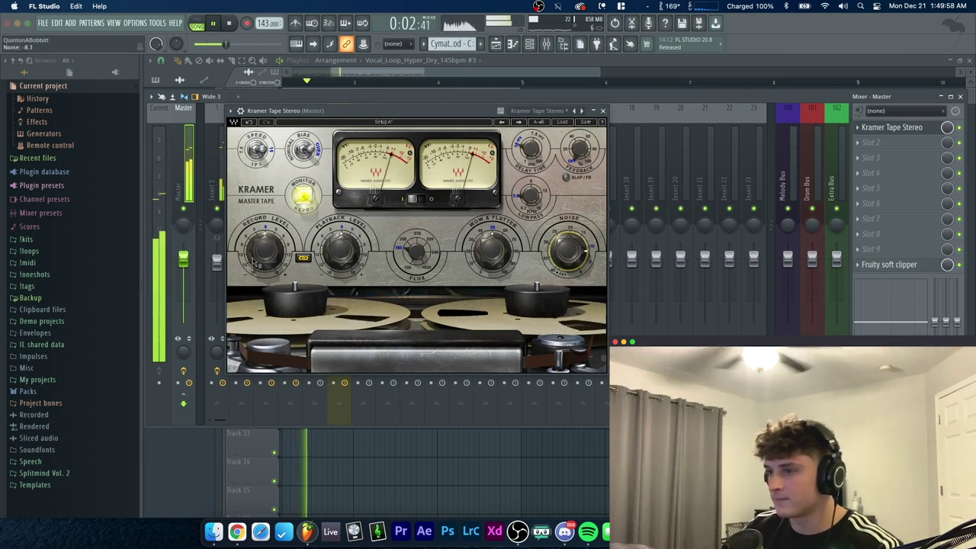
pyautogui.moveTo(265, 250); pyautogui.dragTo(265, 265)
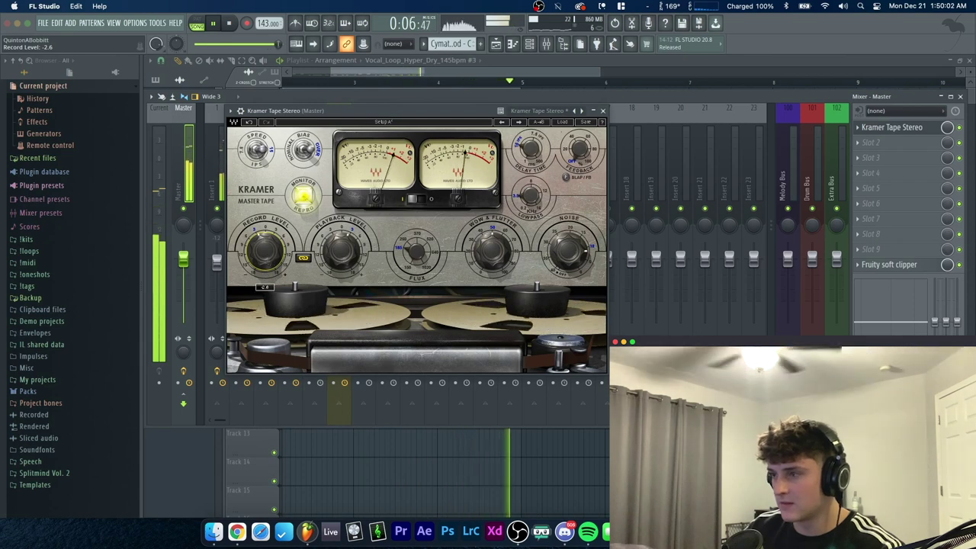
pyautogui.moveTo(266, 259); pyautogui.dragTo(266, 261)
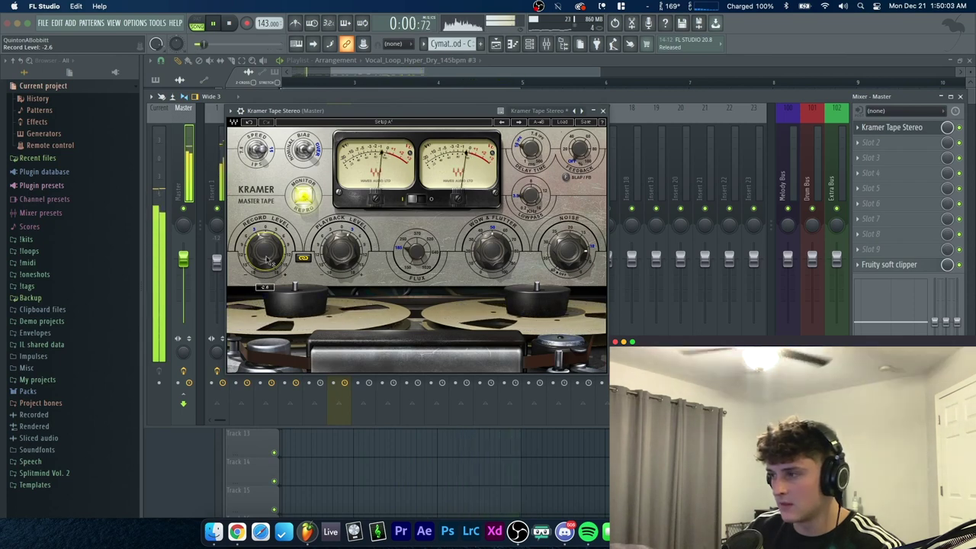
pyautogui.click(602, 111)
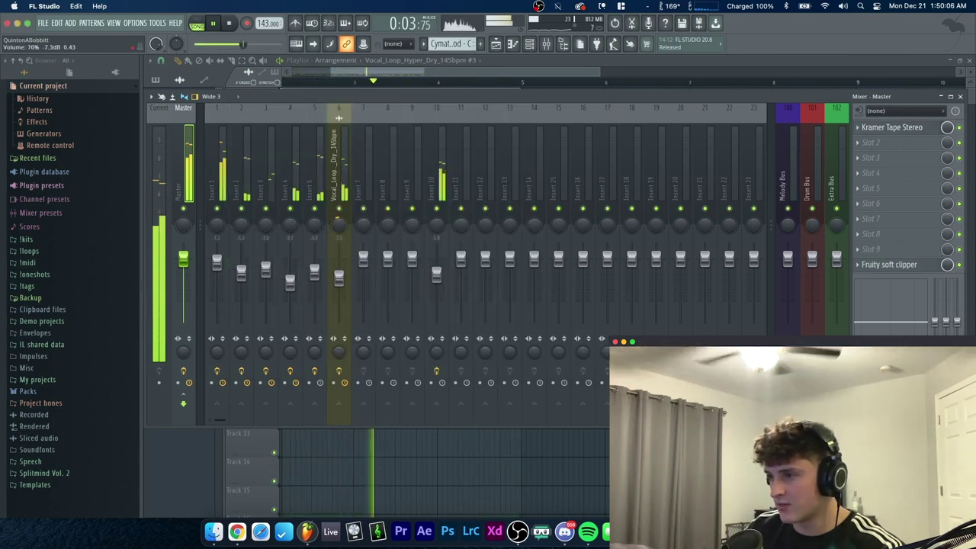
# Lower the Insert 5 fader further to balance it against the other layers
pyautogui.moveTo(314, 271); pyautogui.dragTo(314, 280)
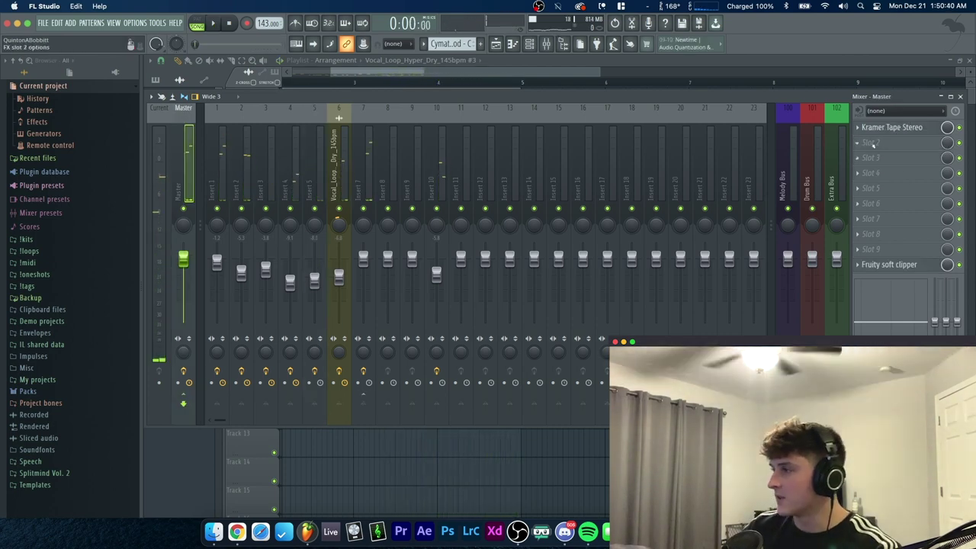
# Add Spectre to slot 2 of the Master track and move its window clear of the channel strips
pyautogui.click(873, 145)
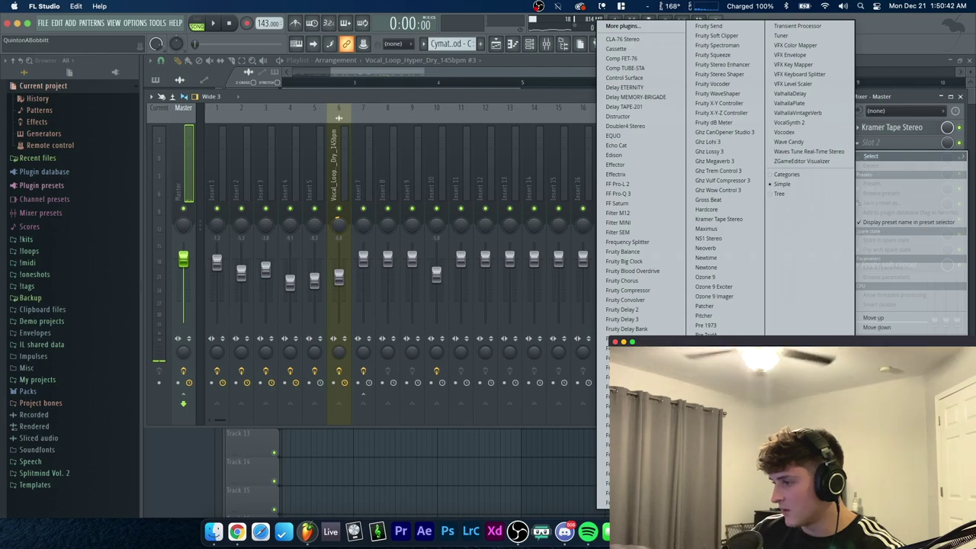
pyautogui.click(707, 450)
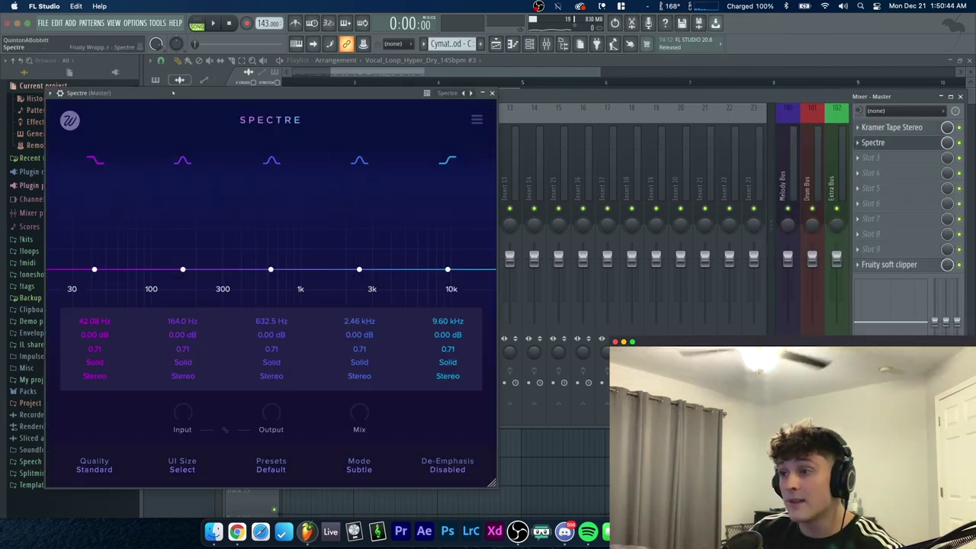
pyautogui.moveTo(173, 92); pyautogui.dragTo(344, 84)
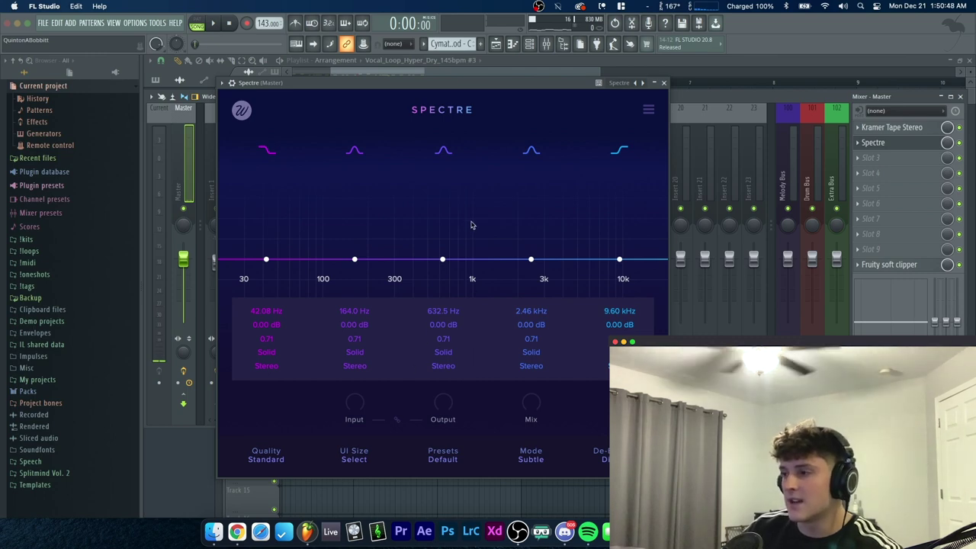
# During playback, boost Spectre's middle band by about 1.95 dB at 591.9 Hz and slightly raise the 9.60 kHz and 2.46 kHz bands
pyautogui.press('space')
pyautogui.moveTo(442, 260); pyautogui.dragTo(438, 246)
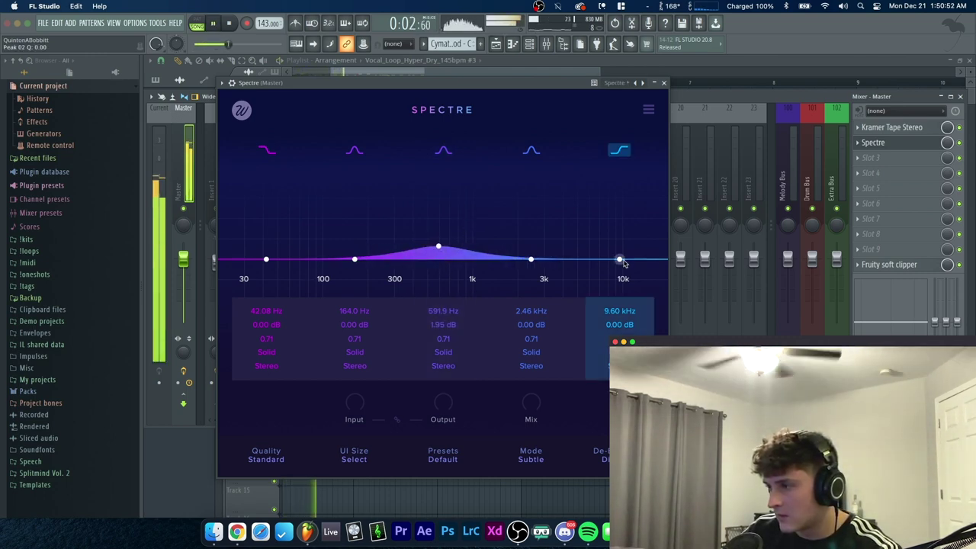
pyautogui.moveTo(619, 259)
pyautogui.mouseDown()
pyautogui.moveTo(611, 237)
pyautogui.moveTo(558, 216)
pyautogui.moveTo(615, 257)
pyautogui.moveTo(611, 247)
pyautogui.mouseUp()
pyautogui.moveTo(531, 259)
pyautogui.mouseDown()
pyautogui.moveTo(550, 251)
pyautogui.moveTo(549, 236)
pyautogui.moveTo(544, 251)
pyautogui.mouseUp()
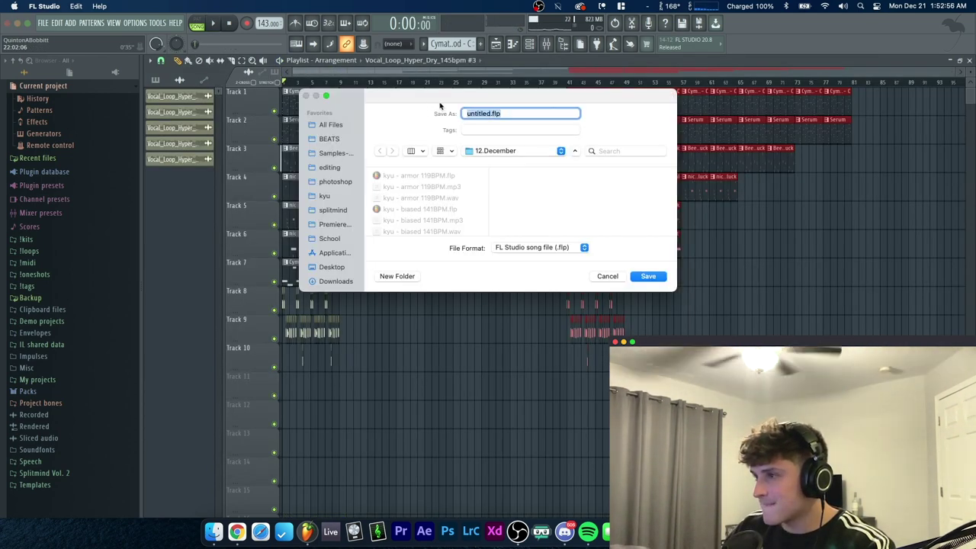
# Save the project as kyu - caution 143BPM in the 12.December folder and export it as an MP3 with the same name
pyautogui.write('kyu - caution 143BPM')
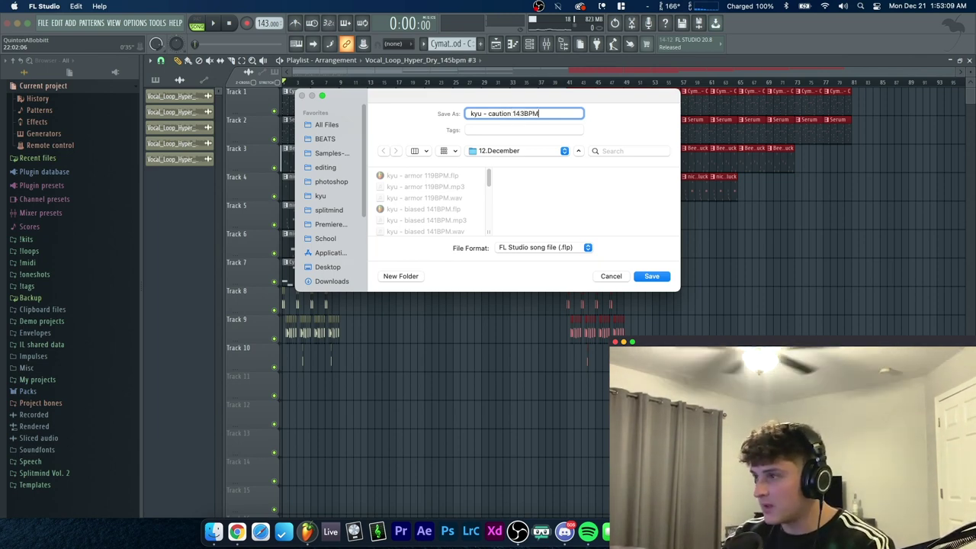
pyautogui.click(651, 277)
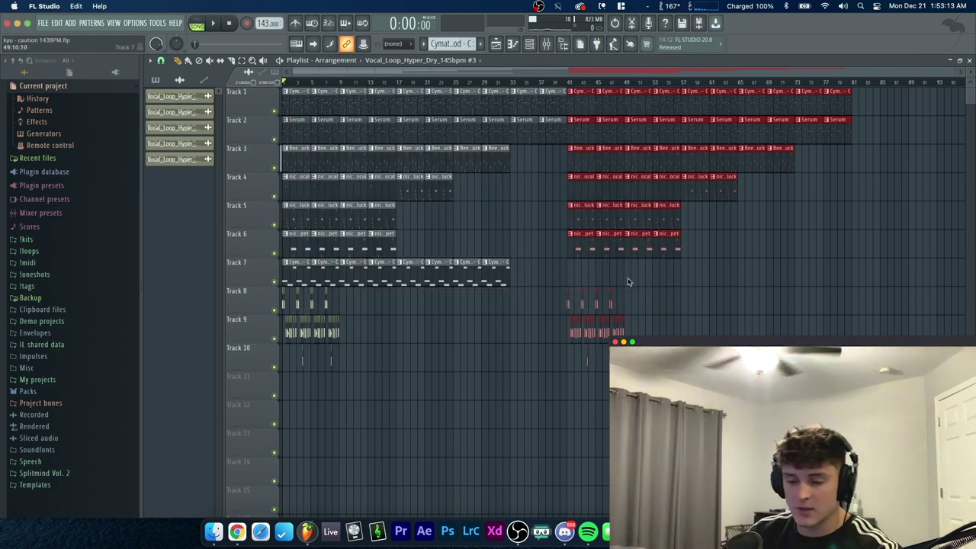
pyautogui.press('super+shift+r')
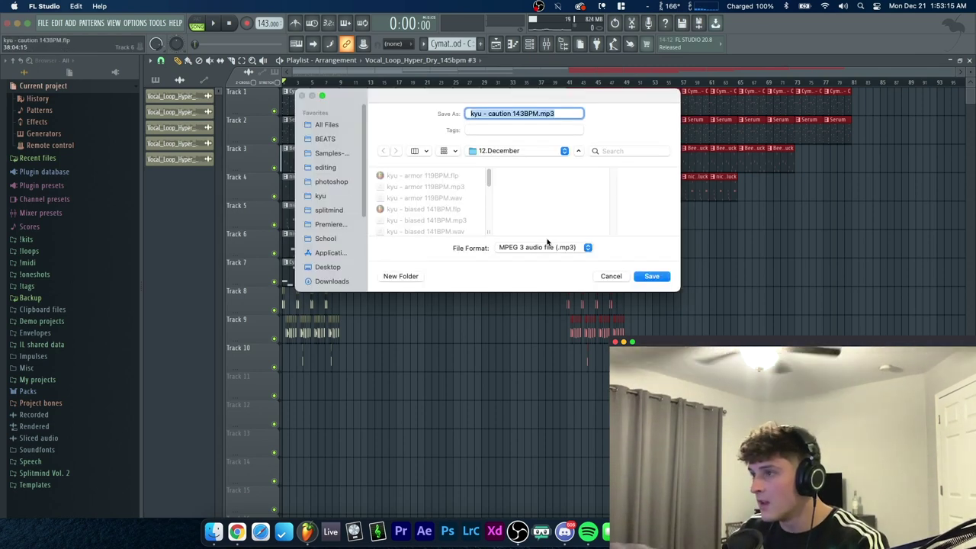
pyautogui.click(640, 275)
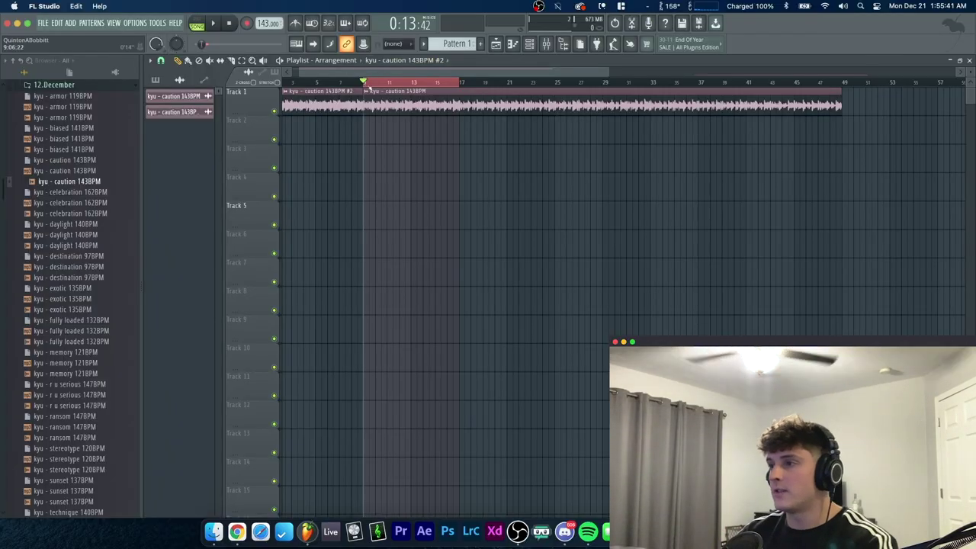
# Place Pattern 1 on Track 2 of the playlist, starting at bar 9 beneath the kyu - caution 143BPM clip
pyautogui.scroll(-2, 381, 84)
pyautogui.scroll(4, 381, 84)
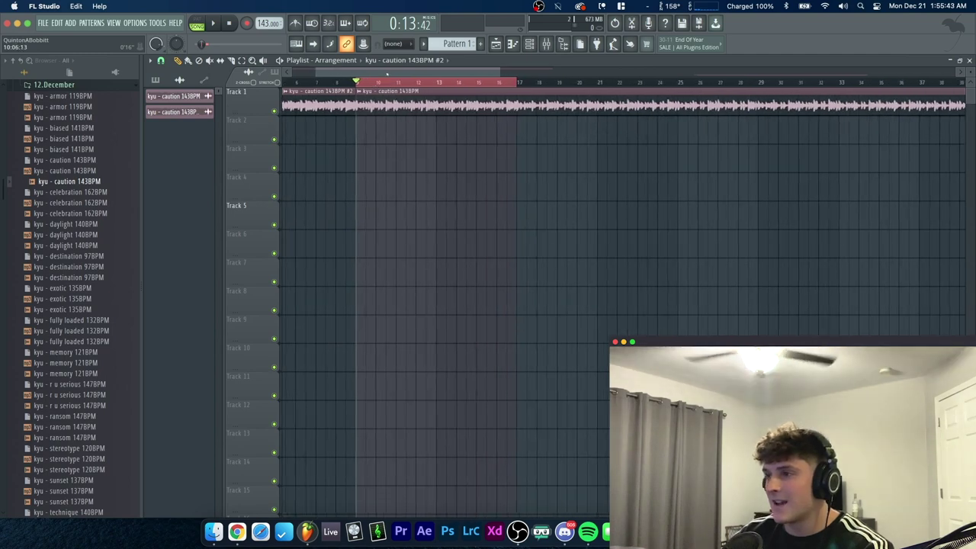
pyautogui.moveTo(387, 74); pyautogui.dragTo(291, 84)
pyautogui.moveTo(414, 77); pyautogui.dragTo(454, 76)
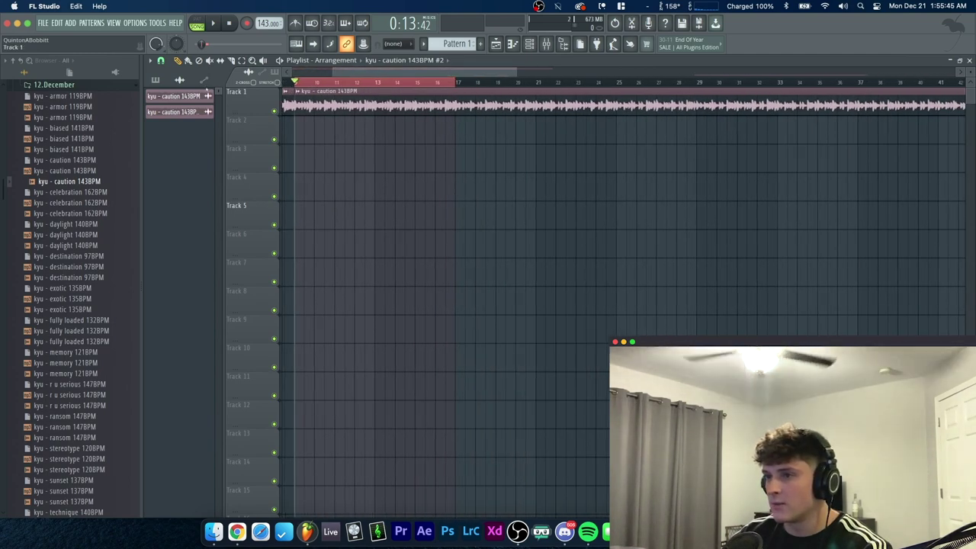
pyautogui.click(156, 80)
pyautogui.moveTo(164, 95); pyautogui.dragTo(557, 142)
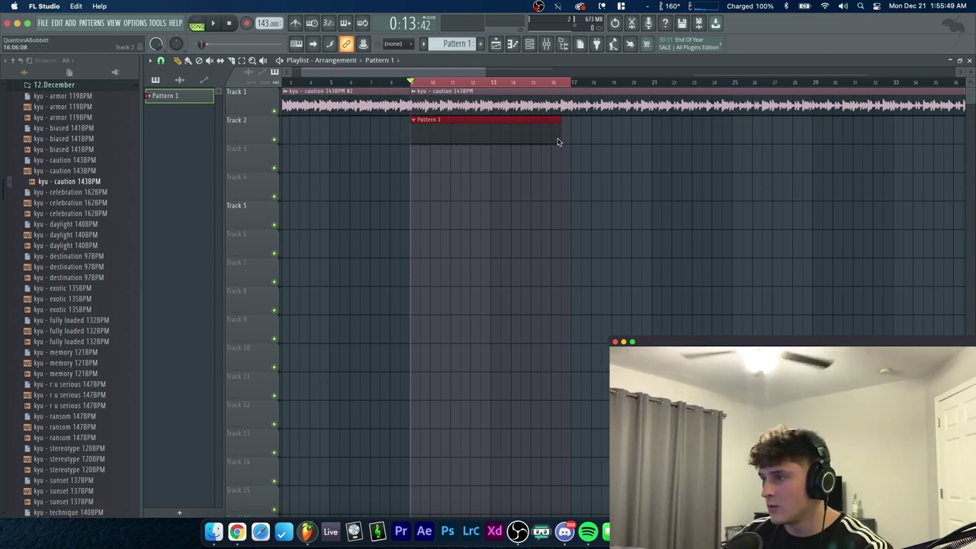
# Load kyu - rose (clap) from !kyu - ESSENTIALS vol.1 into the Sampler channel and apply !kyu - default pattern to it
pyautogui.click(529, 43)
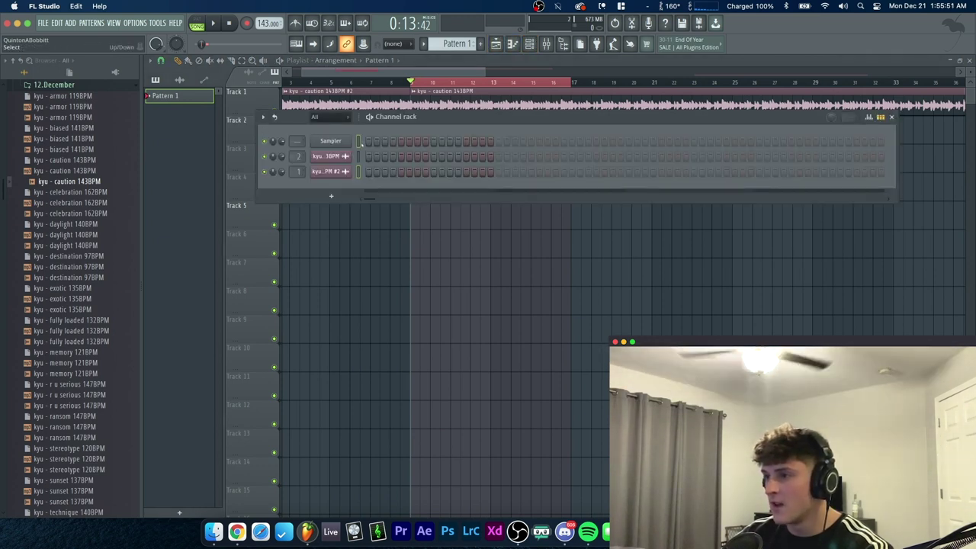
pyautogui.scroll(5, 55, 107)
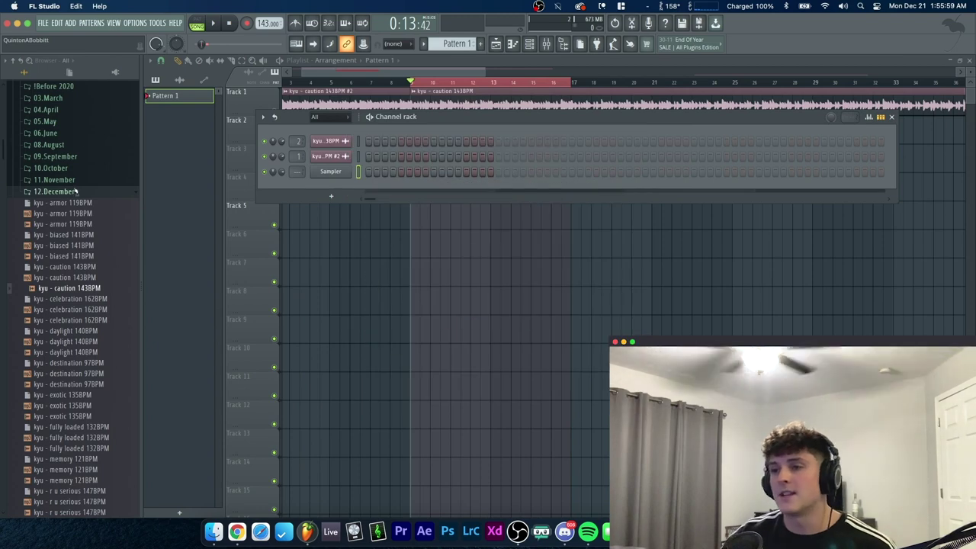
pyautogui.click(75, 192)
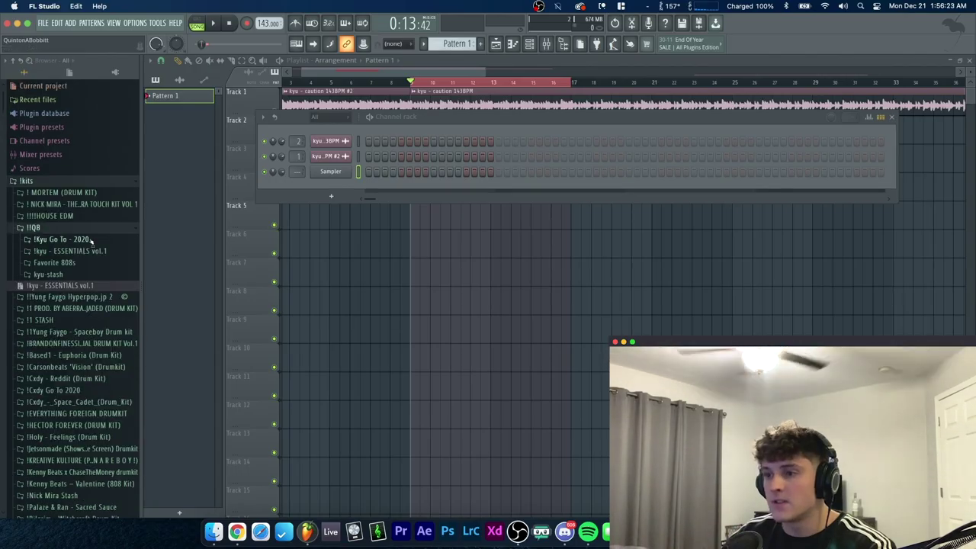
pyautogui.click(86, 251)
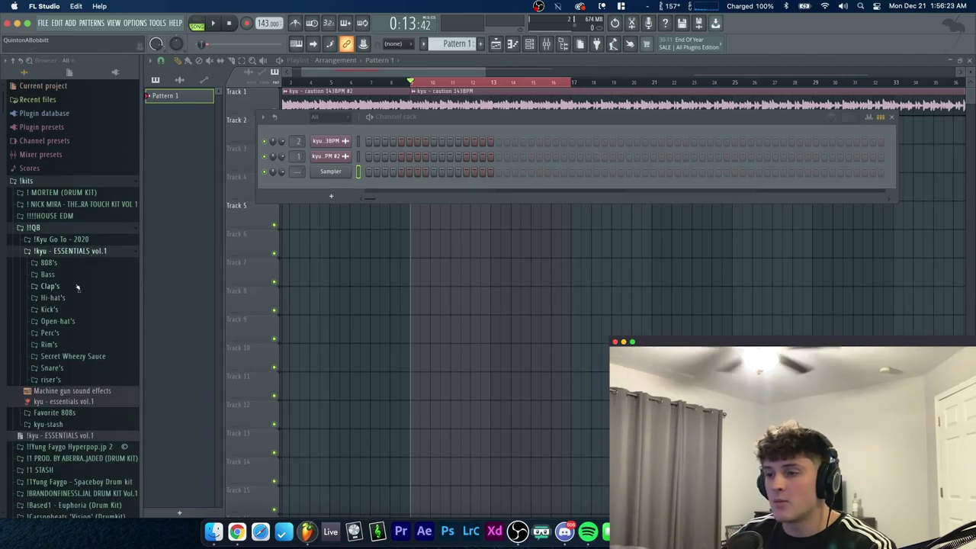
pyautogui.click(51, 285)
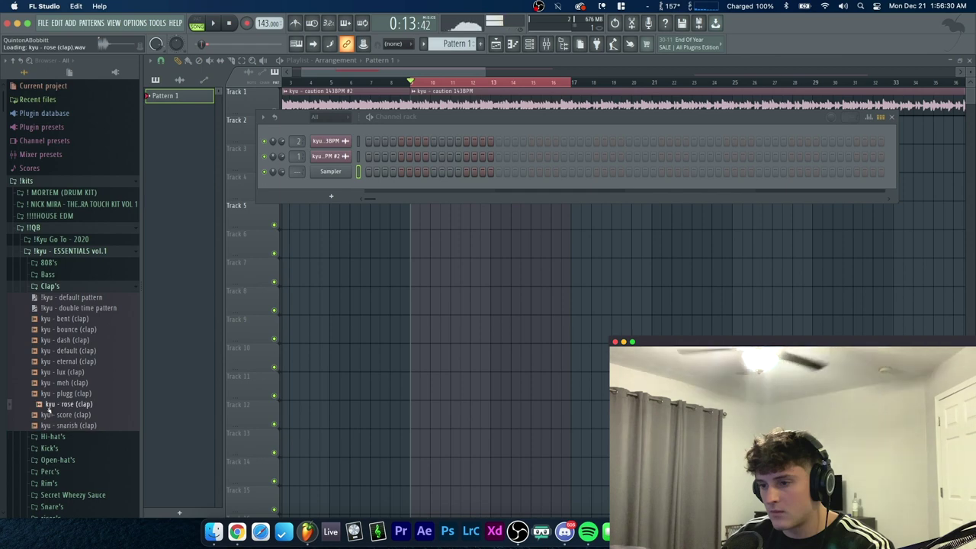
pyautogui.moveTo(202, 290); pyautogui.dragTo(330, 171)
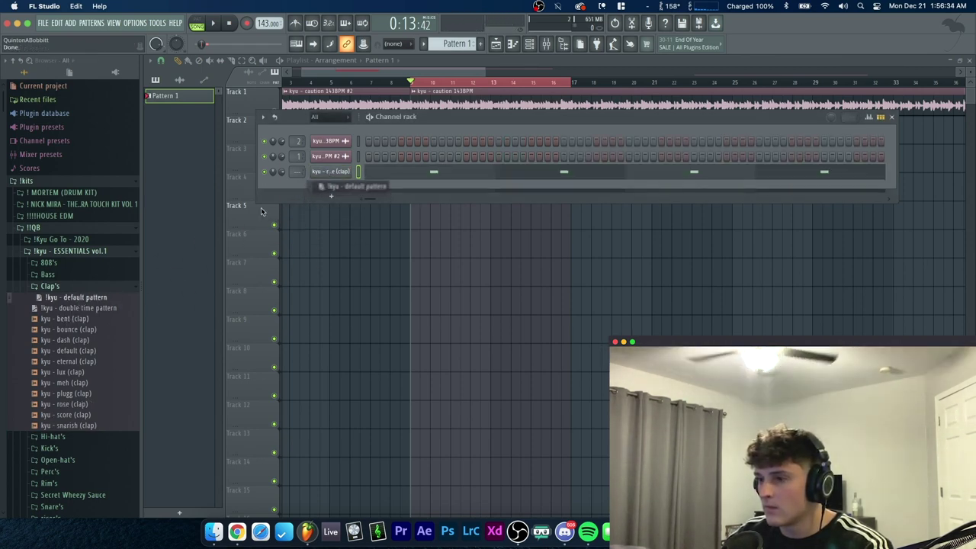
pyautogui.click(50, 287)
# During playback, add kyu - foreign (hh) as a new channel and fill it on every 2 steps
pyautogui.press('space')
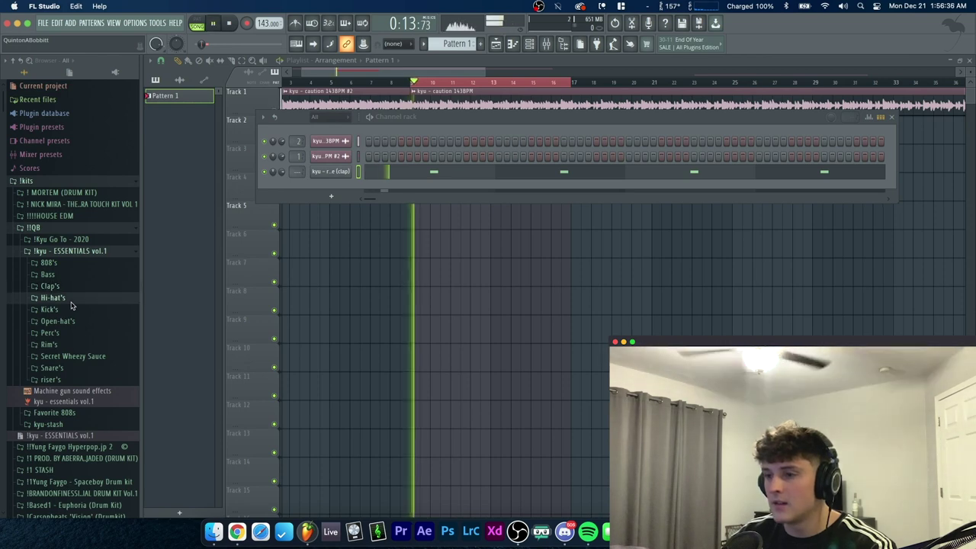
pyautogui.click(67, 298)
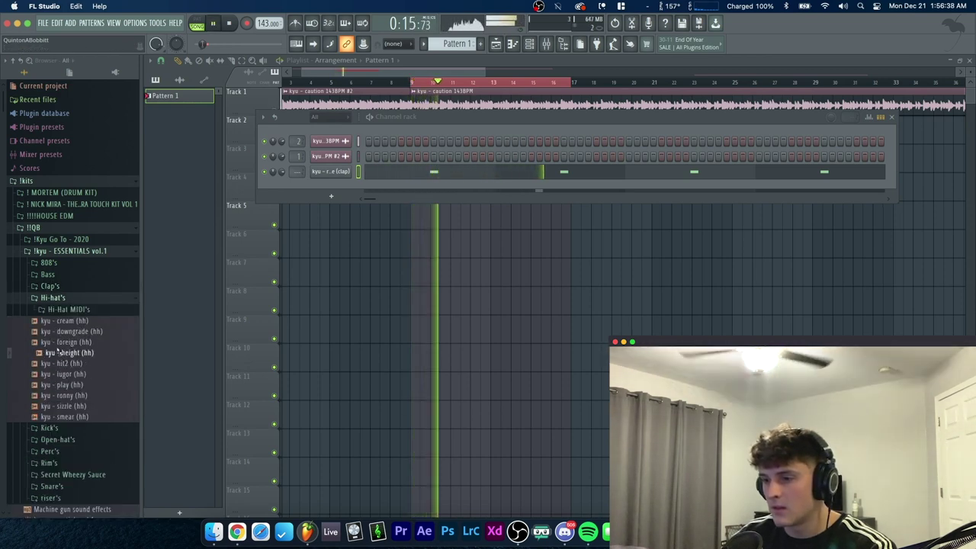
pyautogui.moveTo(65, 341); pyautogui.dragTo(281, 191)
pyautogui.rightClick(348, 185)
pyautogui.click(473, 219)
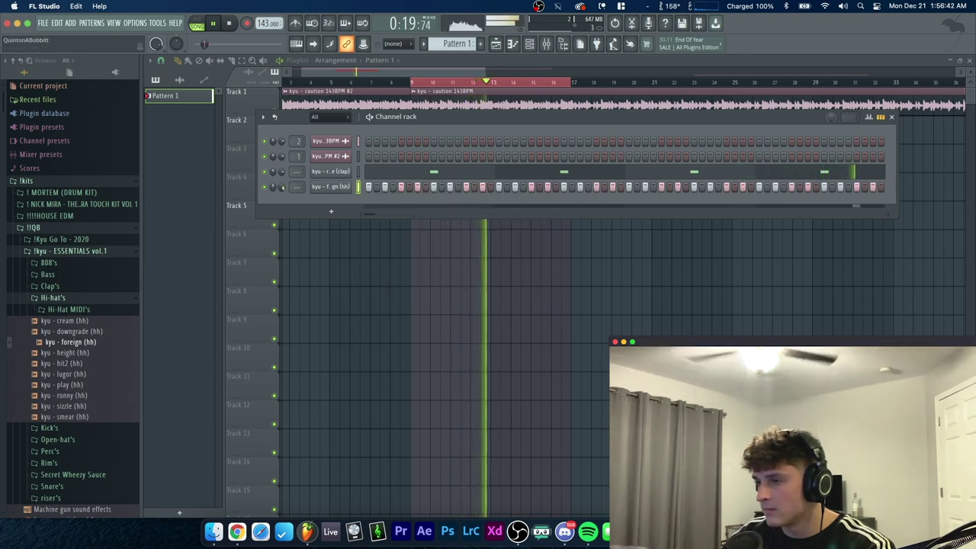
# Set the kyu - foreign (hh) channel's fine time shift to 0:01 and close its settings
pyautogui.click(330, 187)
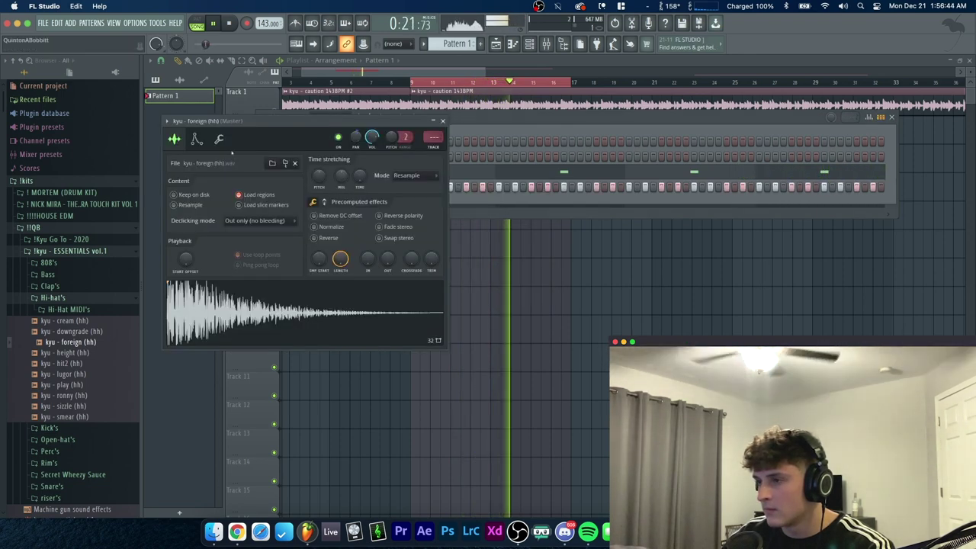
pyautogui.click(219, 138)
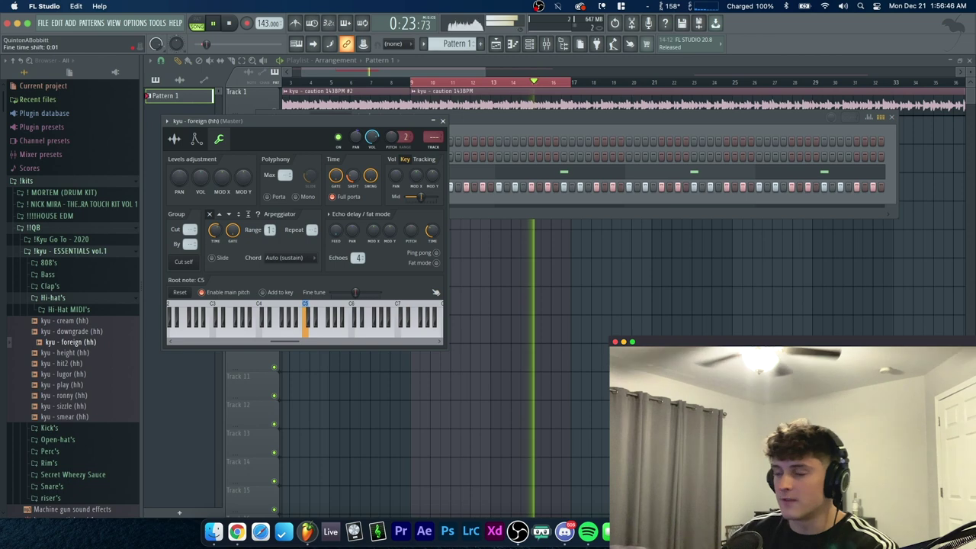
pyautogui.click(442, 121)
# Open the kyu - foreign (hh) channel in the piano roll, change the note snap, and add two rolls on C5 in bar 1
pyautogui.rightClick(343, 186)
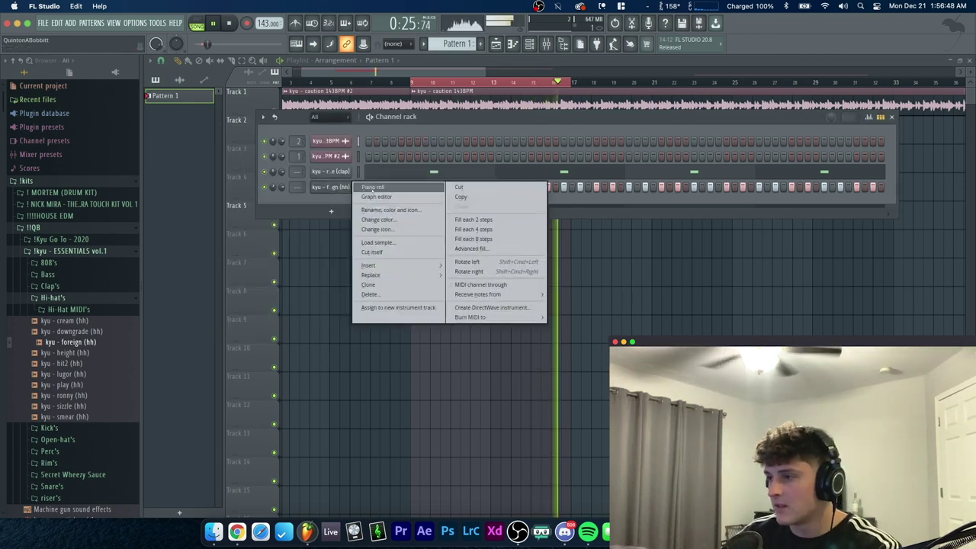
pyautogui.click(369, 189)
pyautogui.click(180, 58)
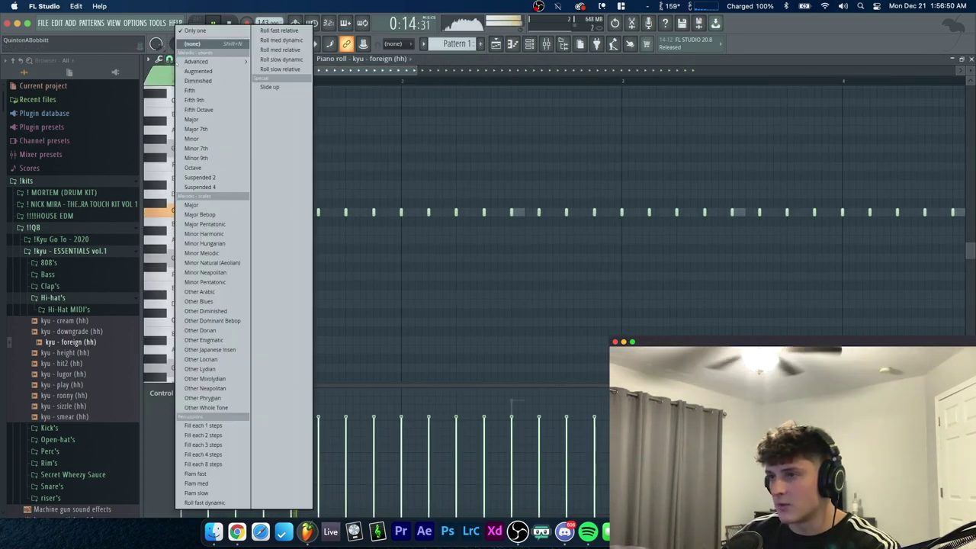
pyautogui.click(169, 58)
pyautogui.click(169, 59)
pyautogui.click(192, 164)
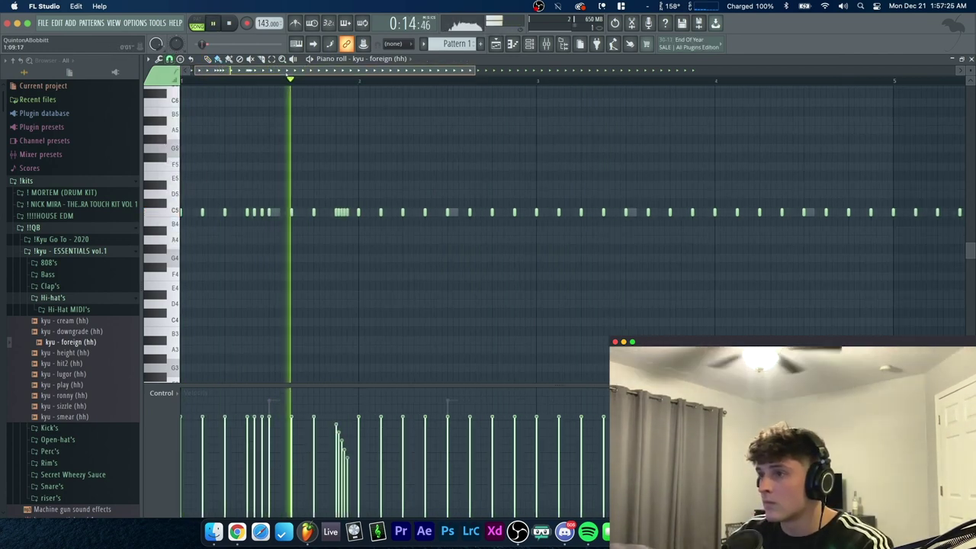
# Soften the velocity drop of the roll ending bar 1, and add G4 and F4 hits in bar 2 and a C5 roll in bar 3
pyautogui.hscroll(2, 286, 75)
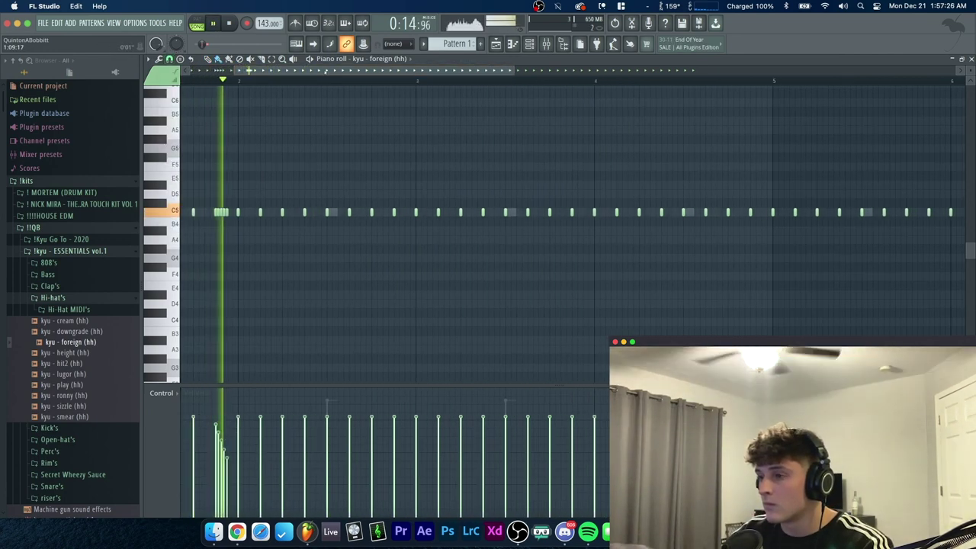
pyautogui.press('space')
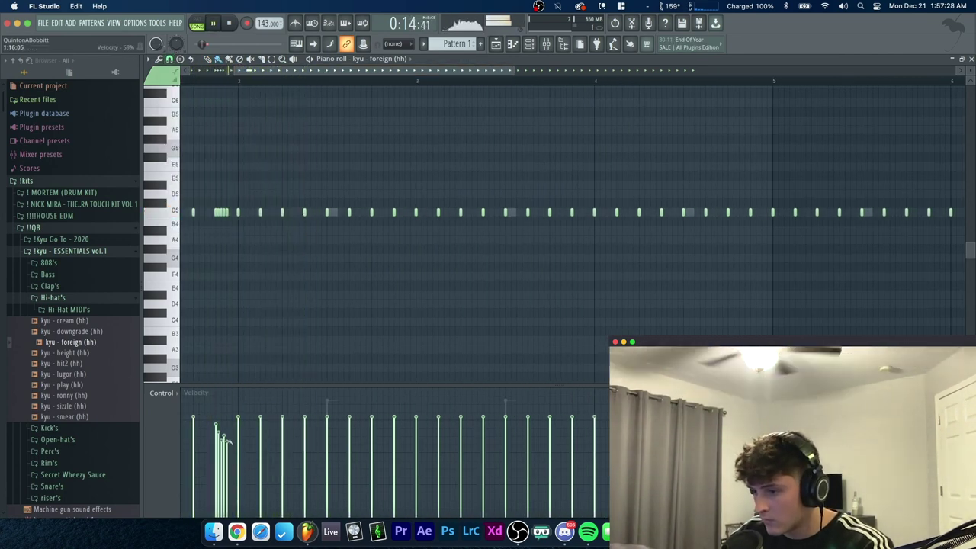
pyautogui.press('space')
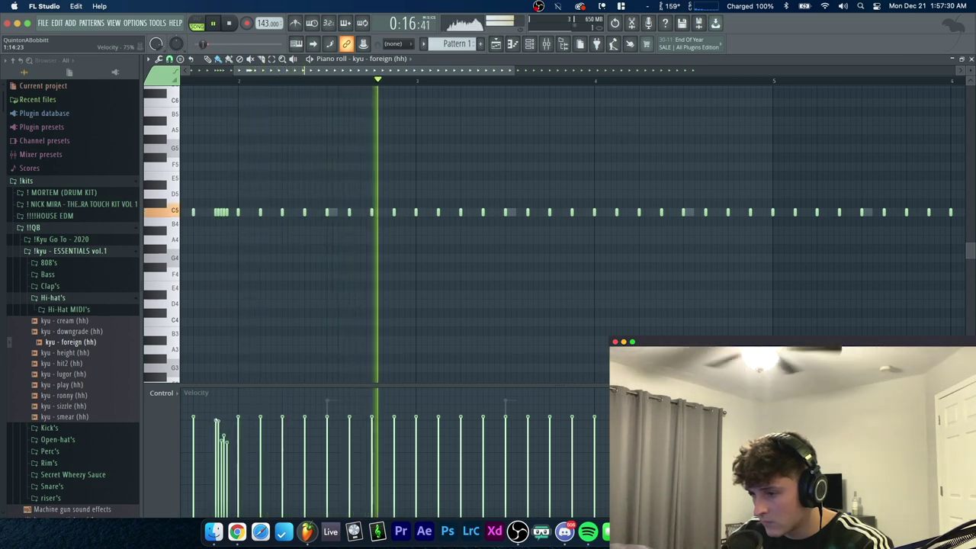
pyautogui.press('space')
pyautogui.press('space')
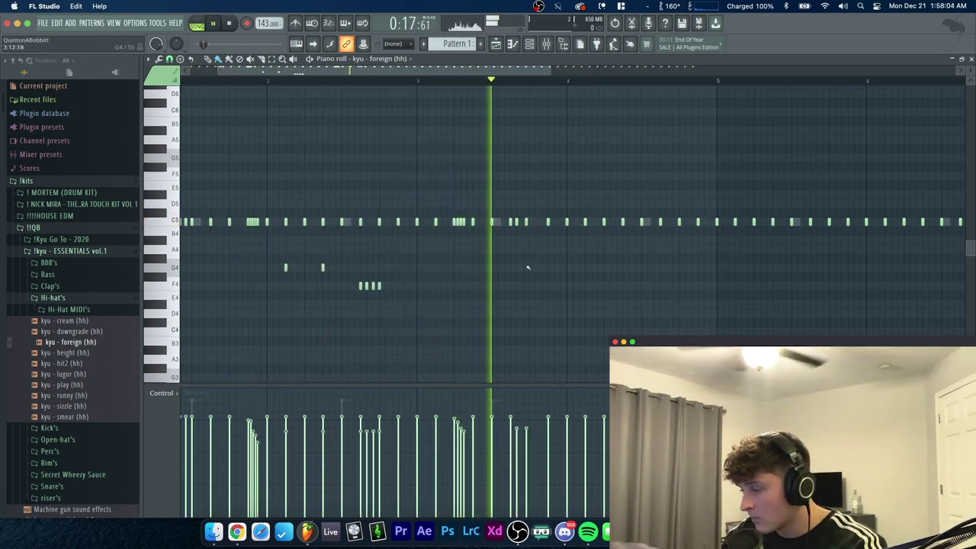
# During playback, move the last of the closely spaced C5 hits in the second half of bar 3 slightly later
pyautogui.press('space')
pyautogui.press('space')
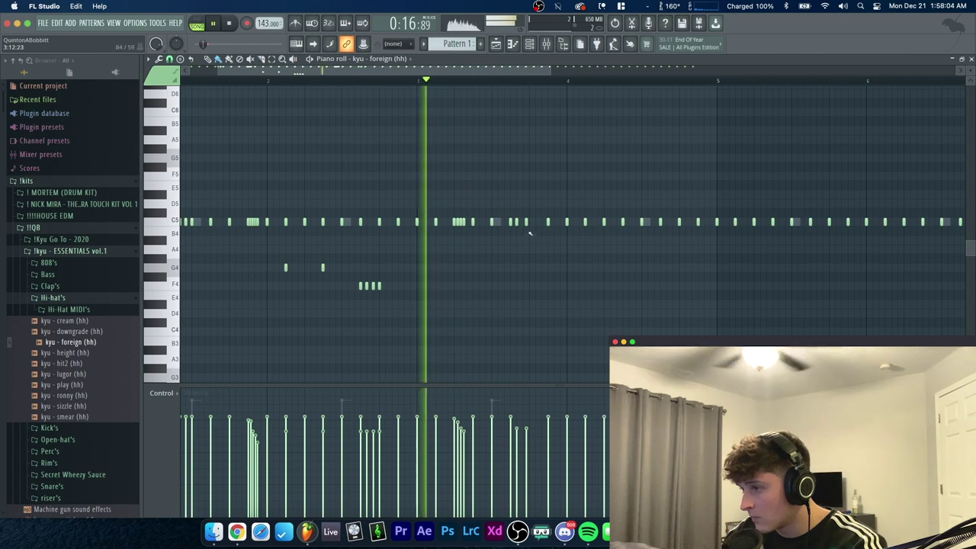
pyautogui.moveTo(525, 221); pyautogui.dragTo(529, 222)
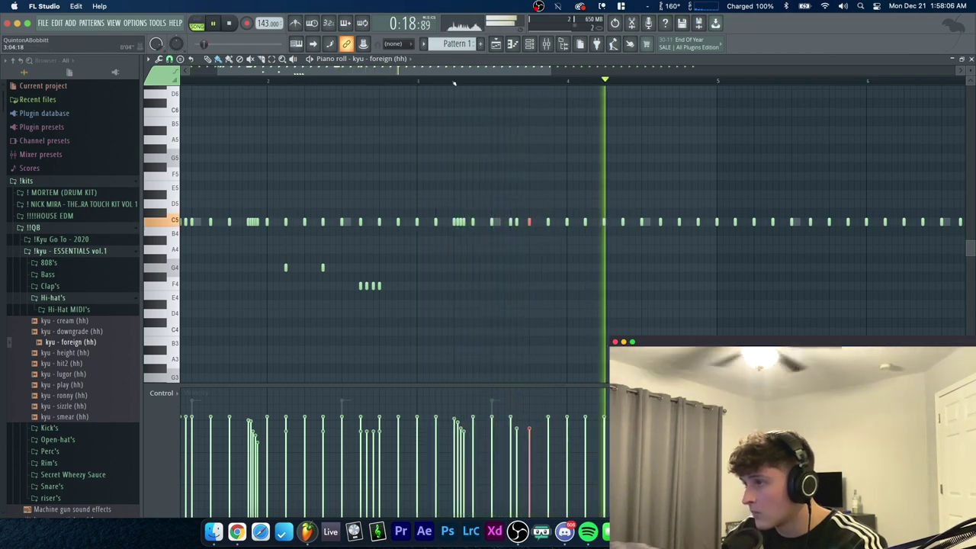
# Listen back and add descending A4 and G#4 hi-hat hits in bar 4
pyautogui.press('space')
pyautogui.press('space')
pyautogui.hscroll(2, 443, 346)
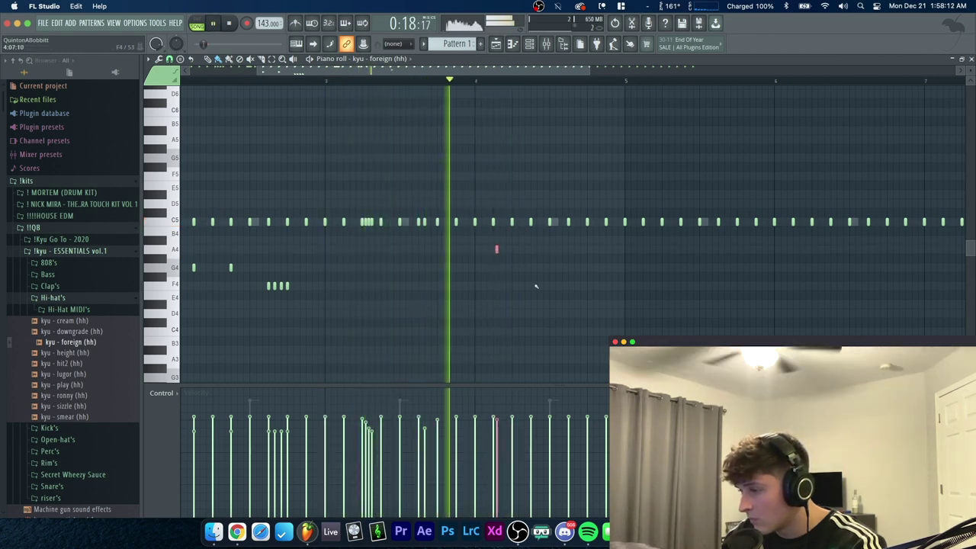
pyautogui.click(530, 258)
# Delete the hi-hat notes in bars 5 to 8 and duplicate the first four bars into their place
pyautogui.moveTo(826, 253); pyautogui.dragTo(494, 163)
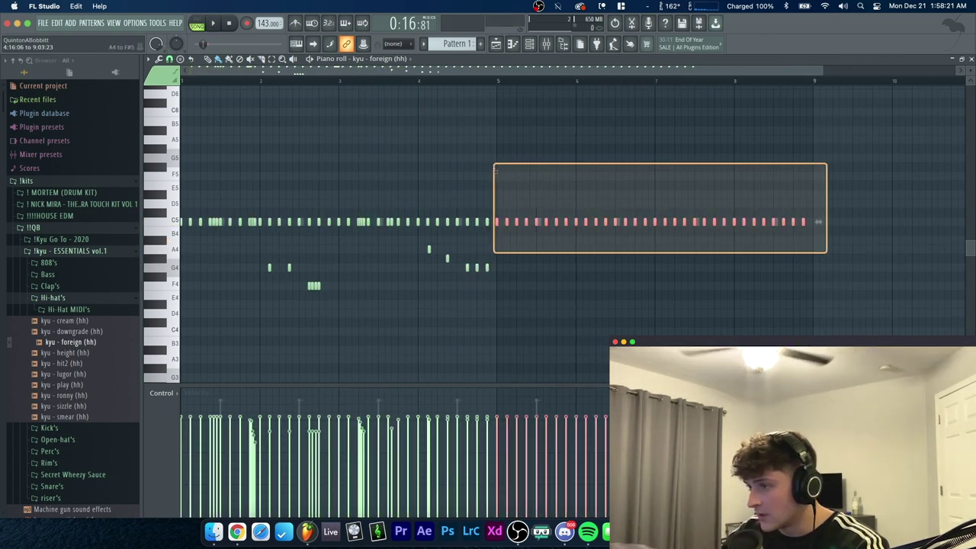
pyautogui.hotkey('ctrl', 'a')
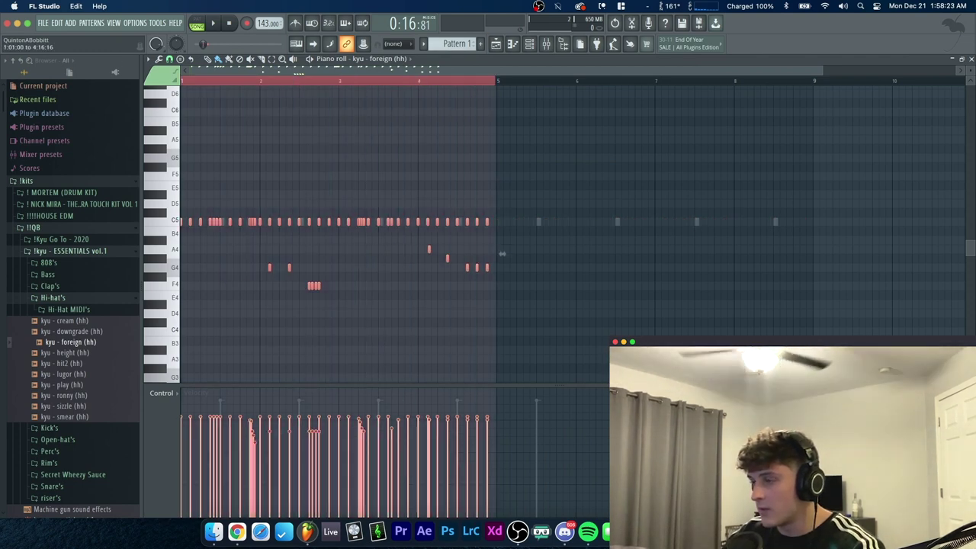
pyautogui.click(170, 59)
pyautogui.click(180, 155)
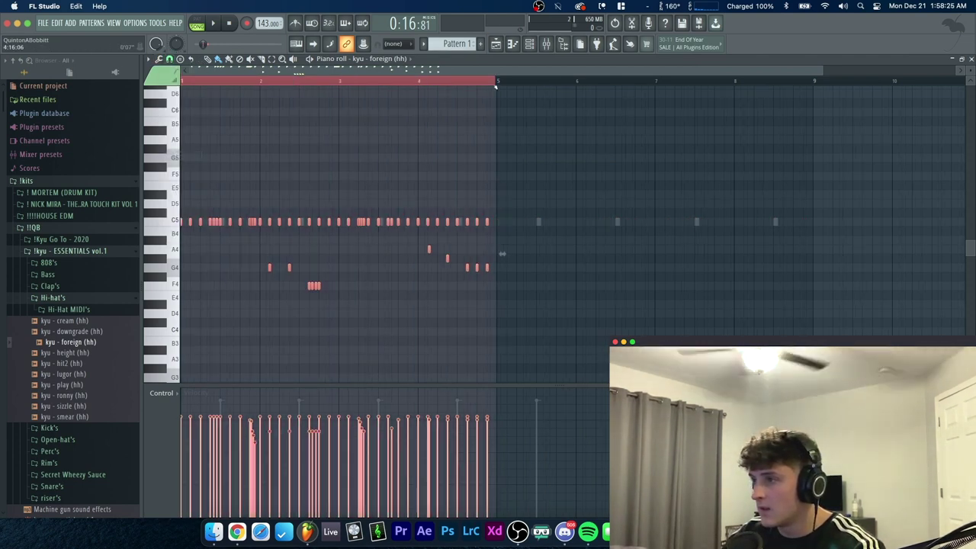
pyautogui.hotkey('ctrl', 'b')
pyautogui.hotkey('ctrl', 'd')
# Route the clap and hi-hat channels to mixer tracks 8 and 9, and add Effectrix to slot 1 of the hi-hat track
pyautogui.click(546, 44)
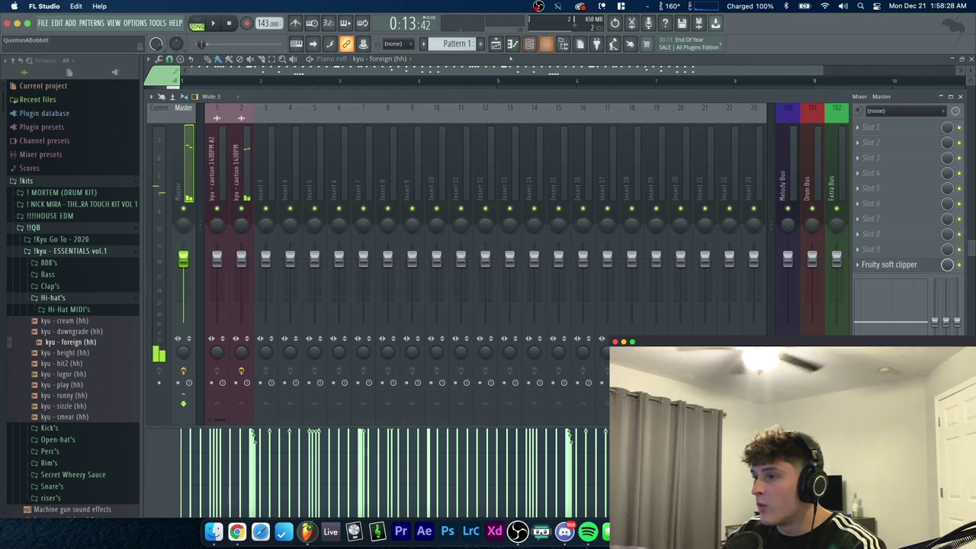
pyautogui.click(529, 44)
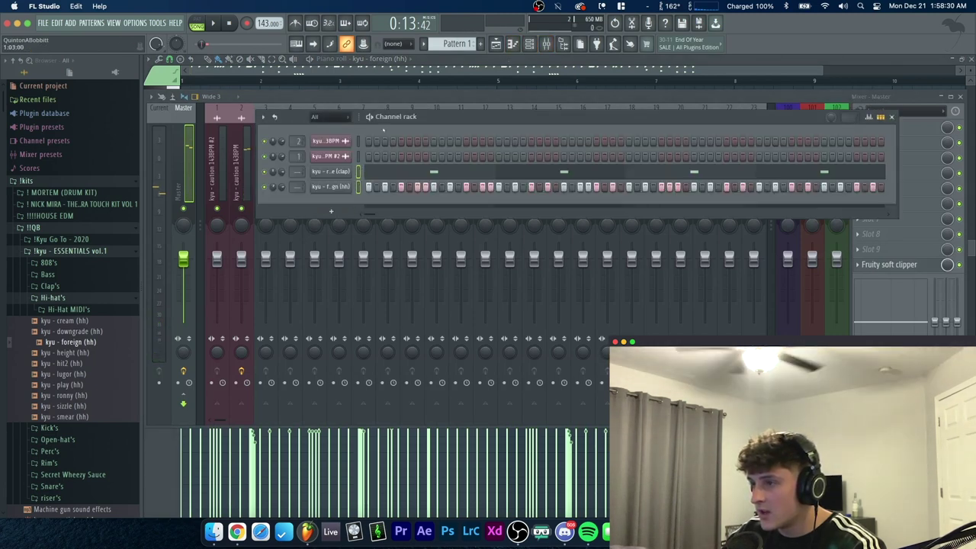
pyautogui.click(412, 162)
pyautogui.click(867, 127)
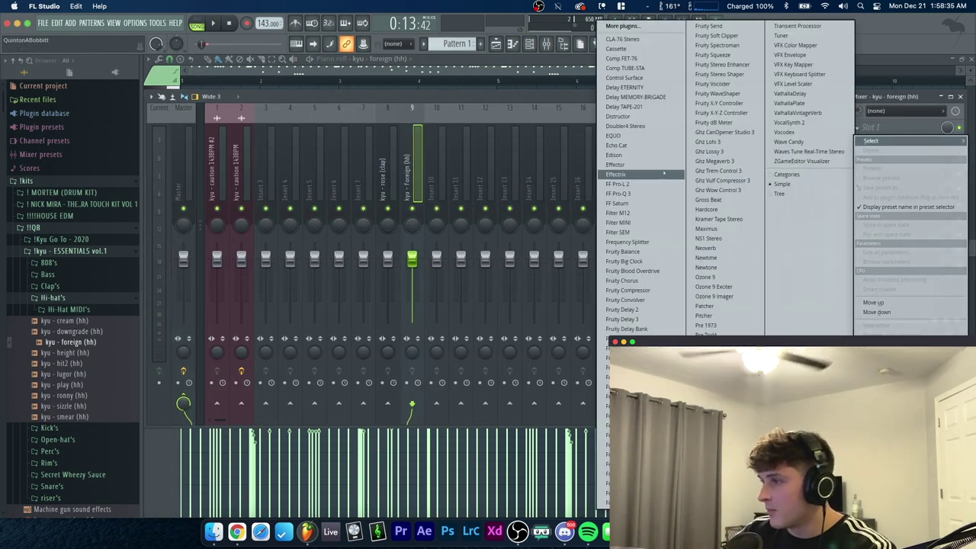
pyautogui.click(637, 173)
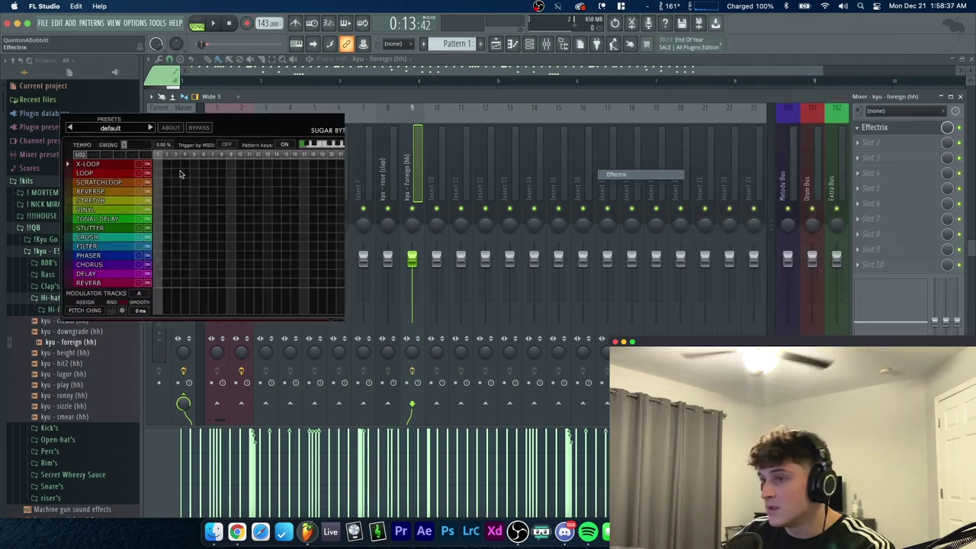
pyautogui.moveTo(177, 119); pyautogui.dragTo(247, 105)
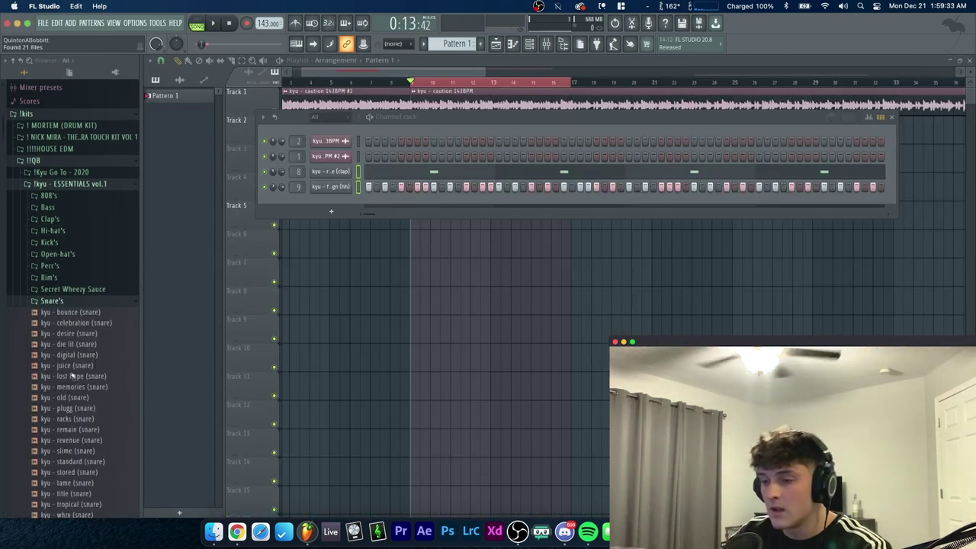
# Browse the snare samples and duplicate the bounce snare notes from bars 1 to 4 into bars 5 to 8
pyautogui.scroll(-1, 77, 370)
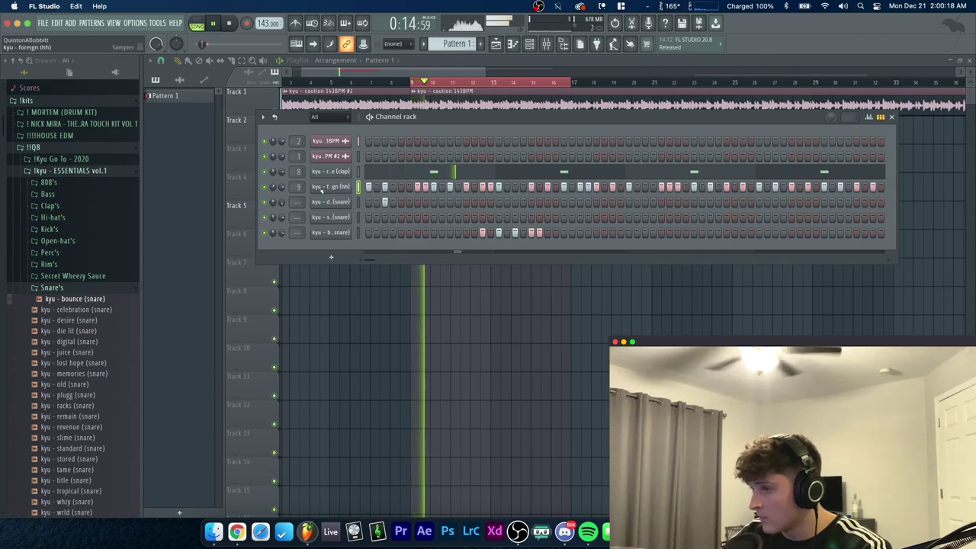
pyautogui.click(362, 186)
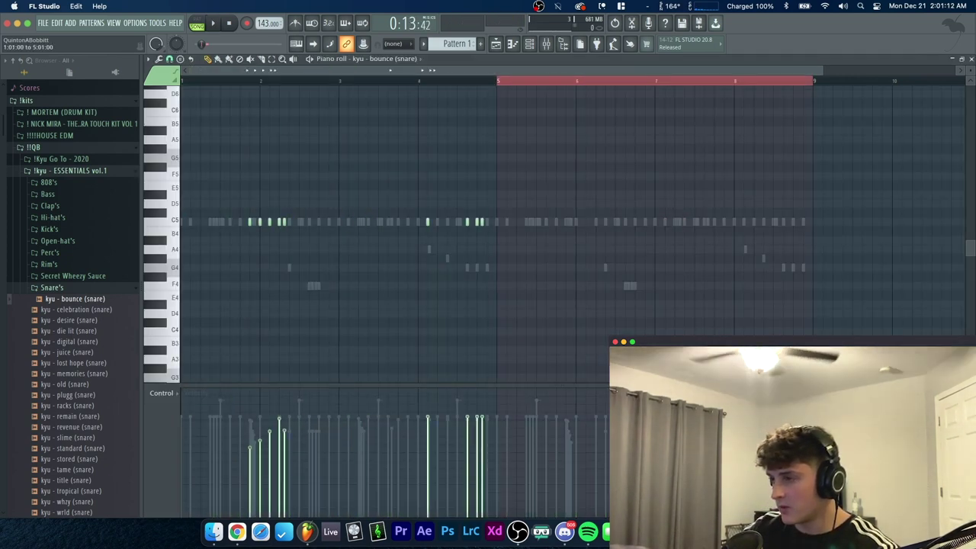
pyautogui.click(218, 81)
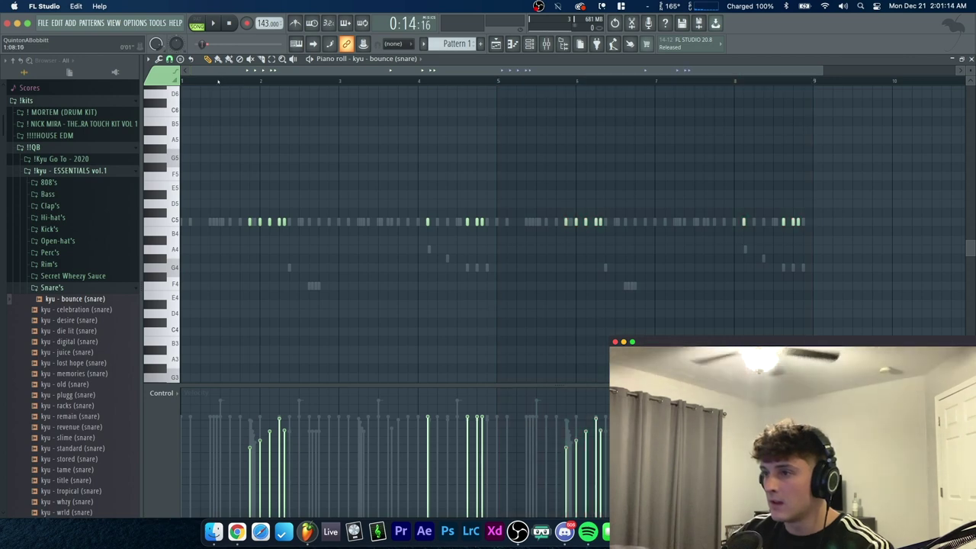
# Insert the kyu - addition 808 sample as a channel above the clap and open its piano roll
pyautogui.click(534, 45)
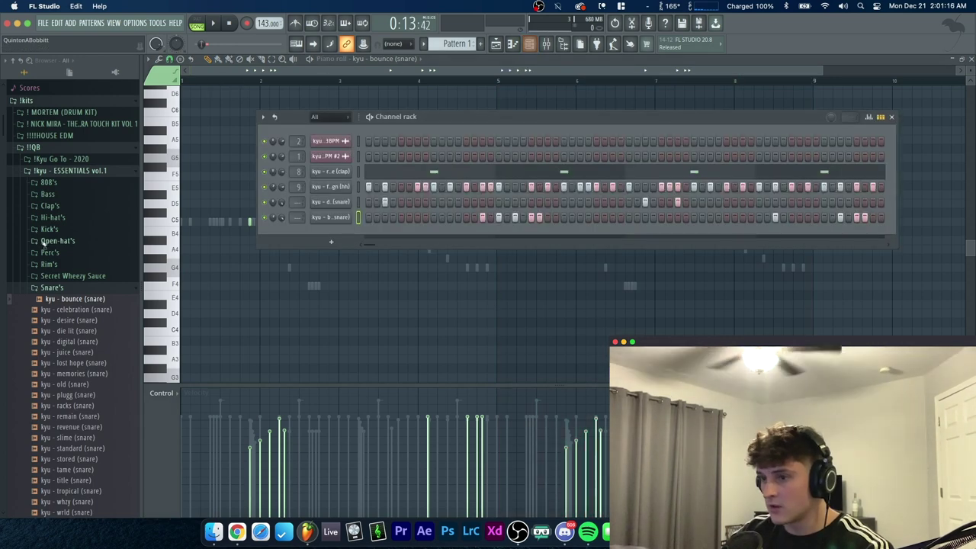
pyautogui.click(54, 287)
pyautogui.click(61, 183)
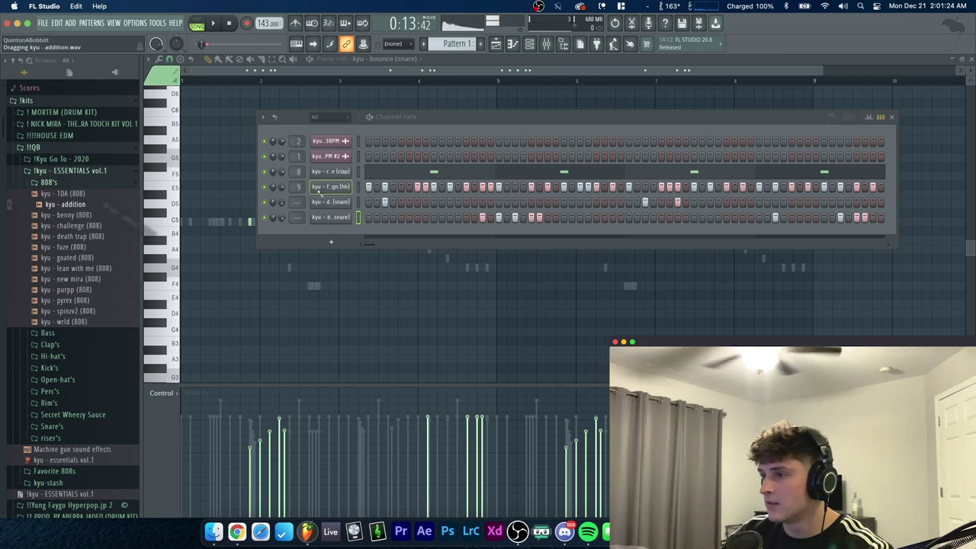
pyautogui.moveTo(320, 194); pyautogui.dragTo(351, 169)
pyautogui.rightClick(352, 166)
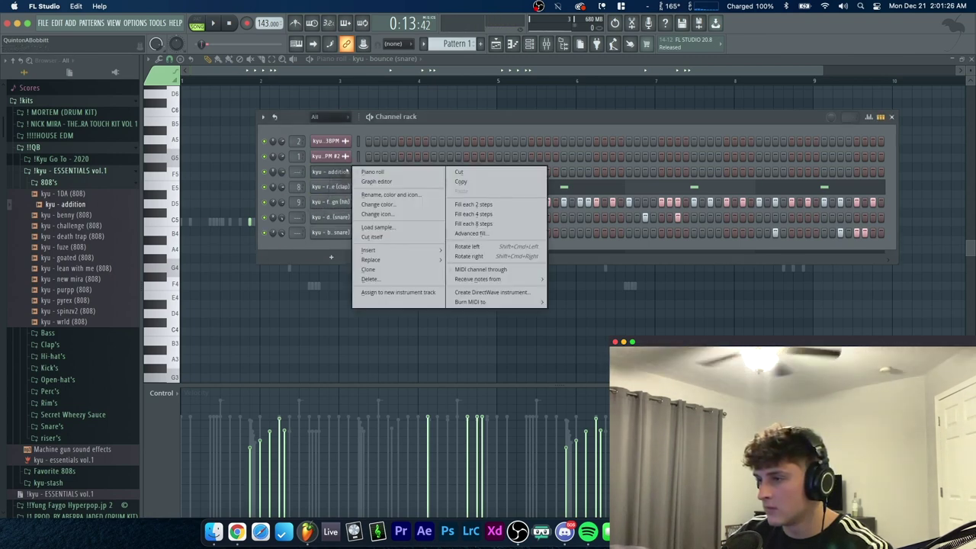
pyautogui.click(369, 171)
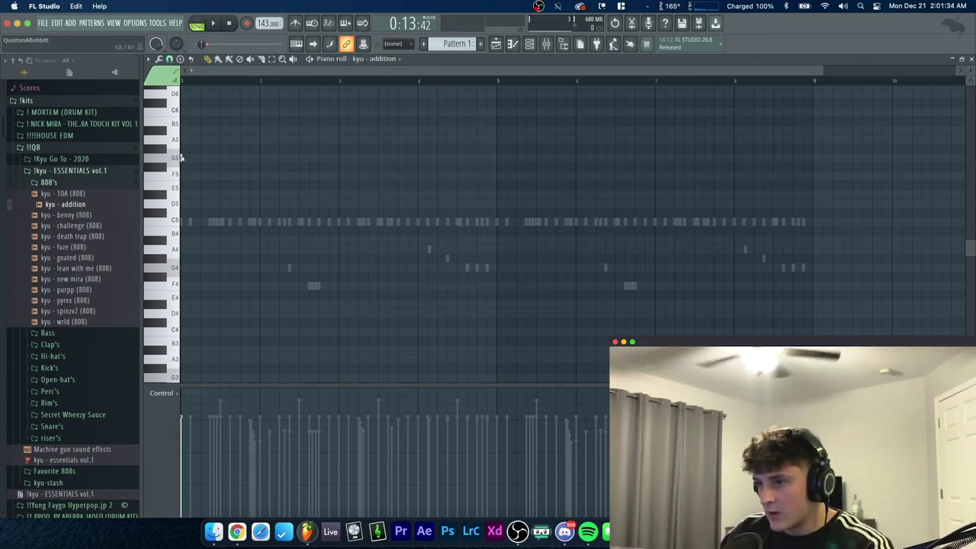
# Listen to the 808 line and add an A7 note near the end of bar 2
pyautogui.click(484, 199)
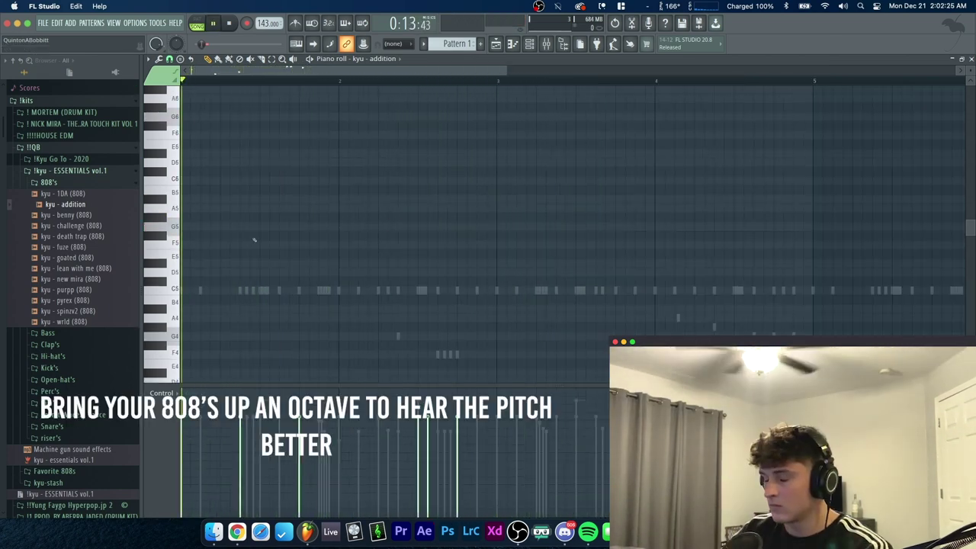
pyautogui.scroll(4, 294, 255)
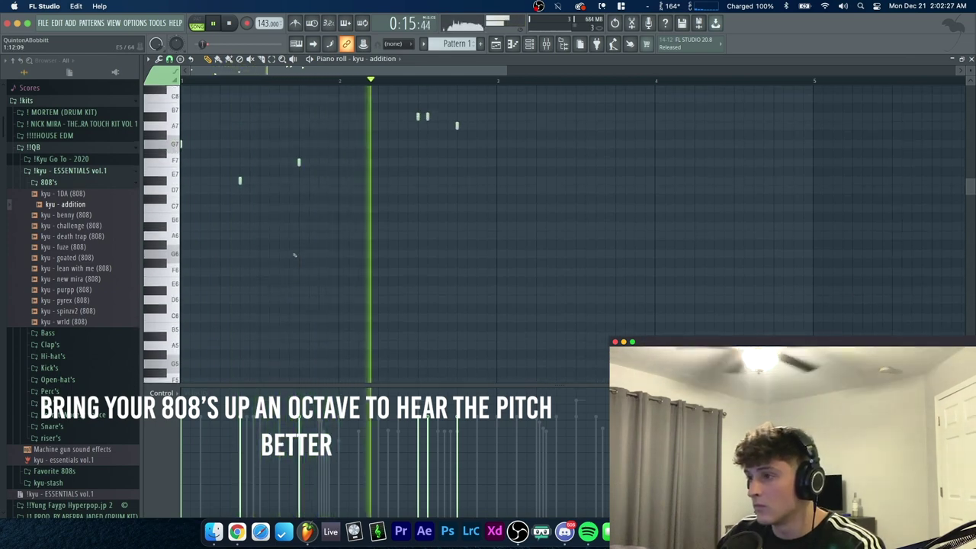
pyautogui.press('space')
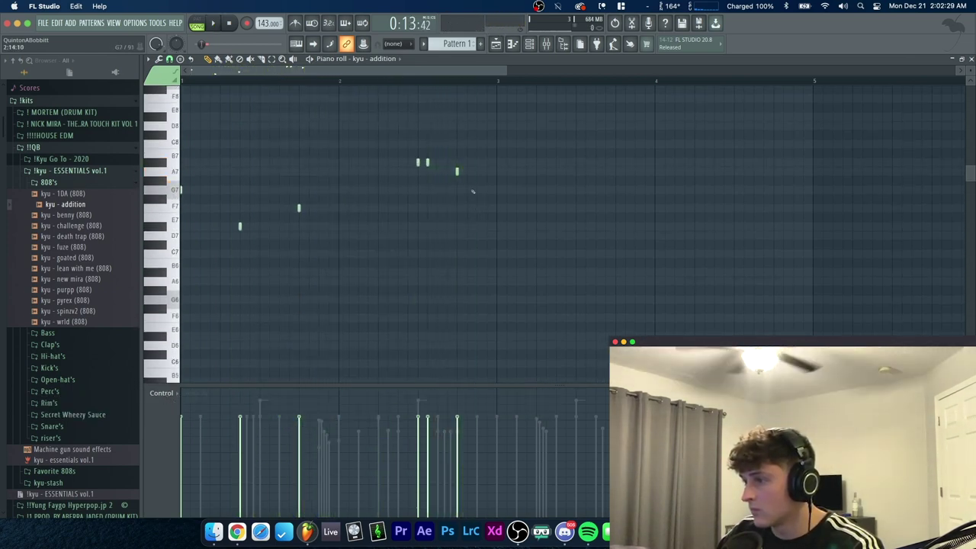
pyautogui.click(475, 189)
pyautogui.moveTo(476, 189); pyautogui.dragTo(476, 170)
pyautogui.press('space')
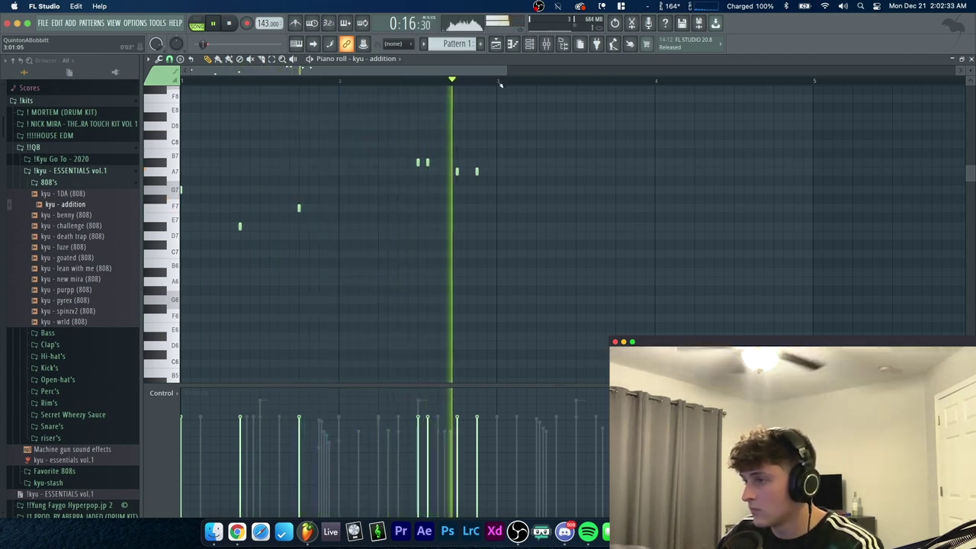
# Stop playback and duplicate the two-bar 808 line into bars 3 and 4
pyautogui.press('space')
pyautogui.hotkey('ctrl', 'b')
pyautogui.hotkey('ctrl', 'd')
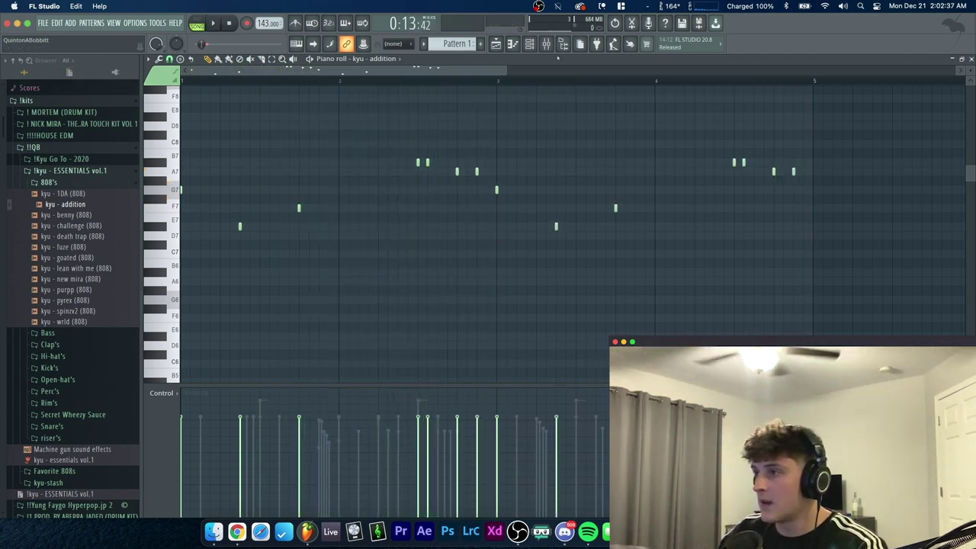
# Enable the volume envelope on the kyu - addition 808 channel and close its settings
pyautogui.click(529, 43)
pyautogui.click(328, 174)
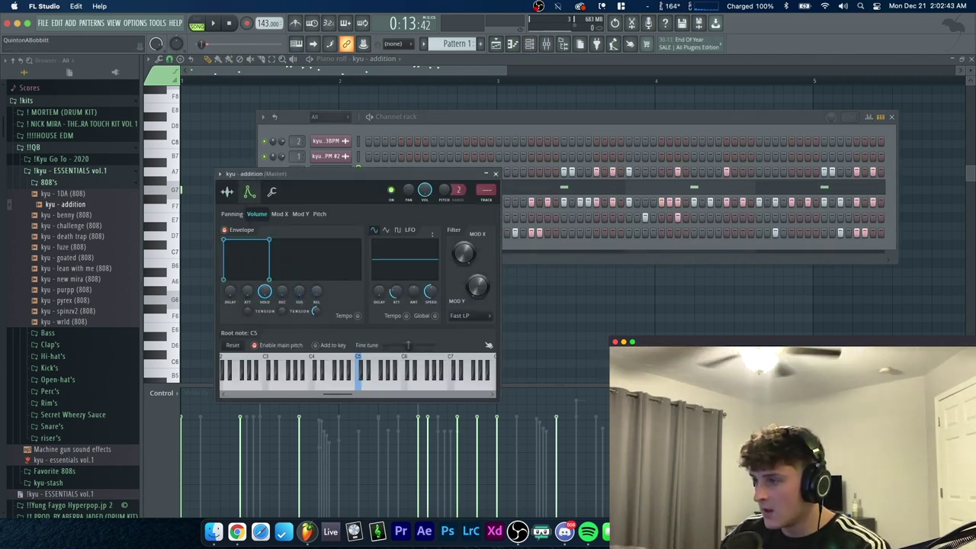
pyautogui.click(496, 175)
pyautogui.click(345, 74)
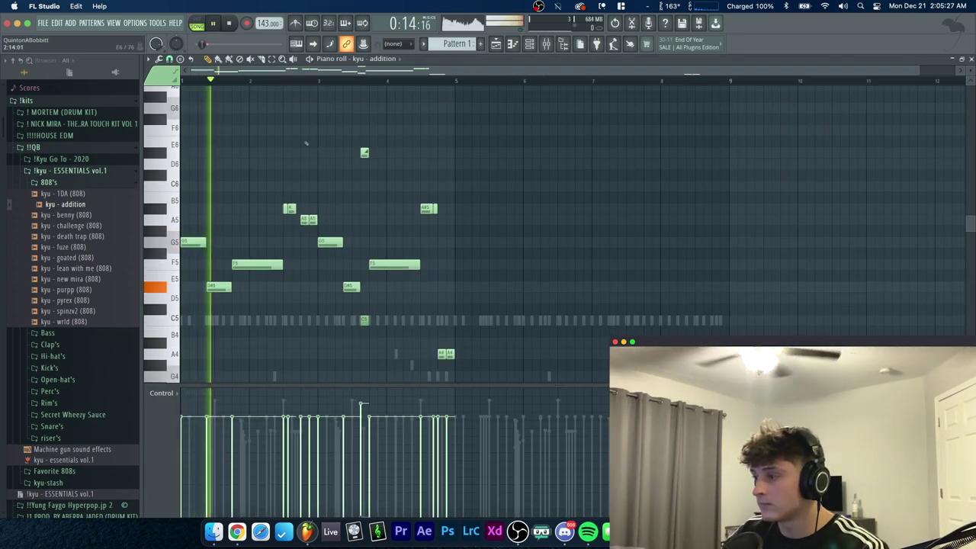
pyautogui.scroll(3, 305, 143)
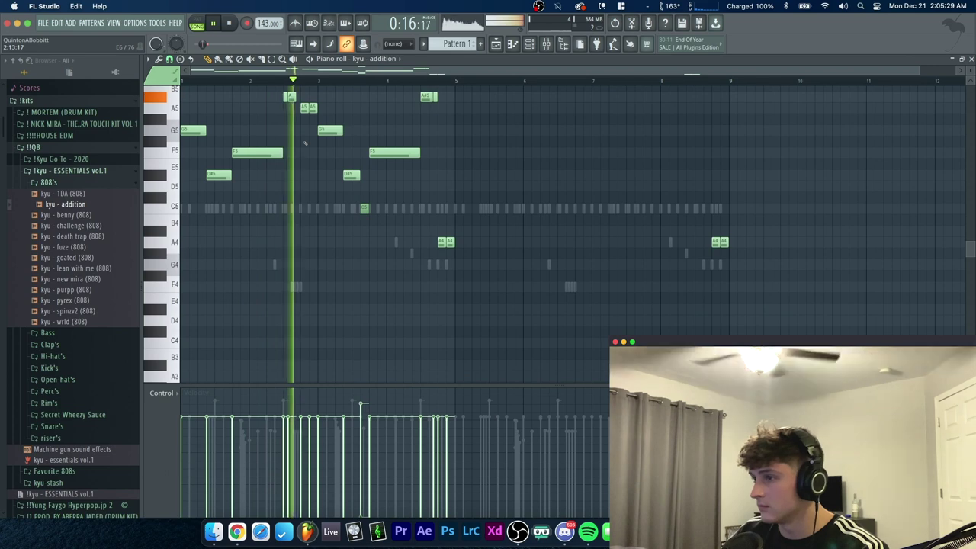
pyautogui.scroll(1, 312, 146)
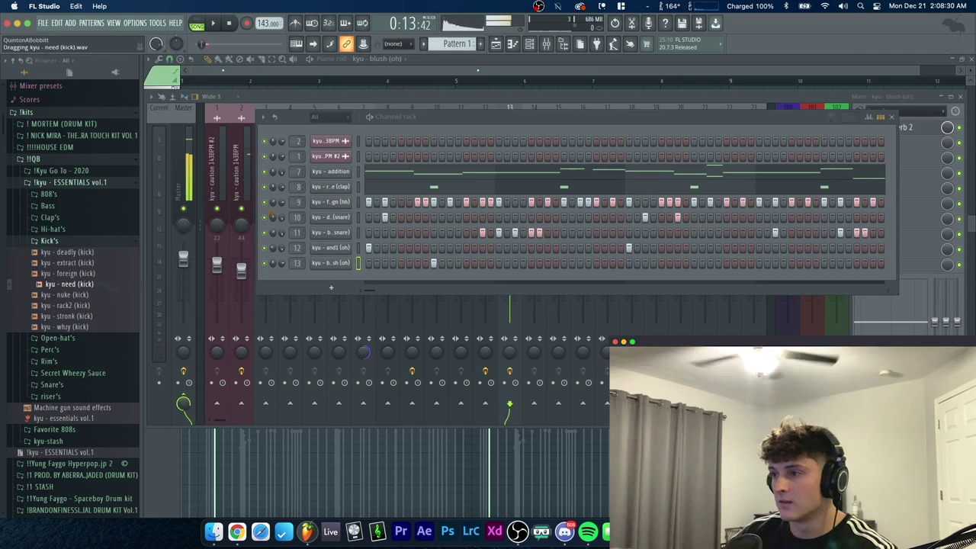
# Insert the kyu - need kick above the 808 channel and place hits on steps 1, 25, 31 and 33
pyautogui.moveTo(271, 216); pyautogui.dragTo(270, 172)
pyautogui.click(368, 171)
pyautogui.press('space')
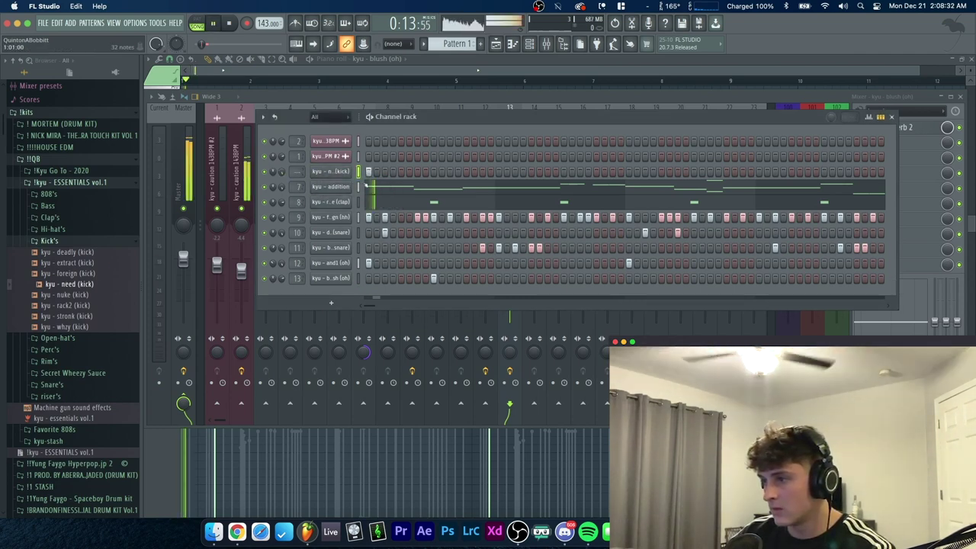
pyautogui.click(563, 171)
pyautogui.click(612, 170)
pyautogui.click(628, 170)
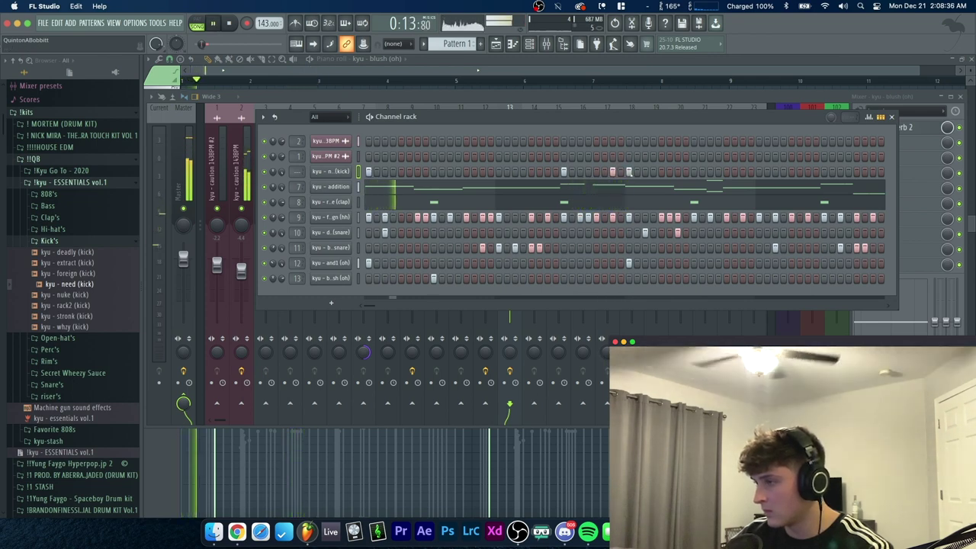
# Open the kyu - need kick channel's notes in the piano roll and stop playback
pyautogui.rightClick(352, 163)
pyautogui.click(374, 174)
pyautogui.rightClick(352, 165)
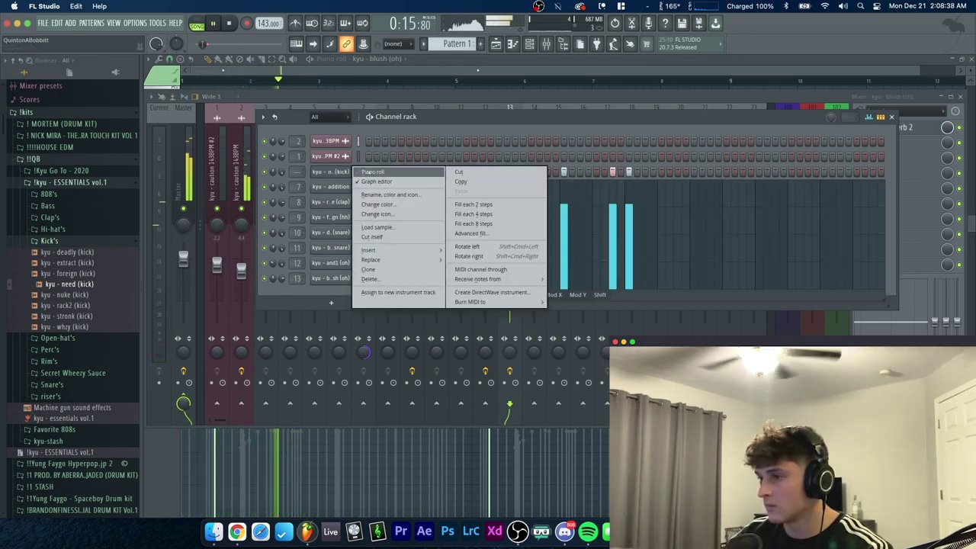
pyautogui.click(366, 170)
pyautogui.press('space')
# Select bars 1 and 2 of the kick pattern and duplicate them three times to fill bars 3 to 8
pyautogui.scroll(4, 320, 80)
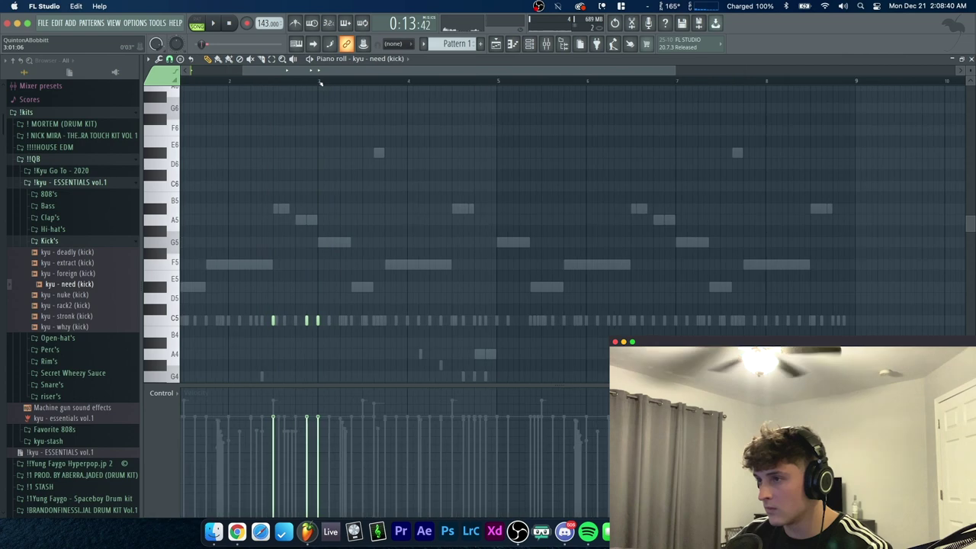
pyautogui.hscroll(-3, 417, 292)
pyautogui.scroll(-1, 330, 80)
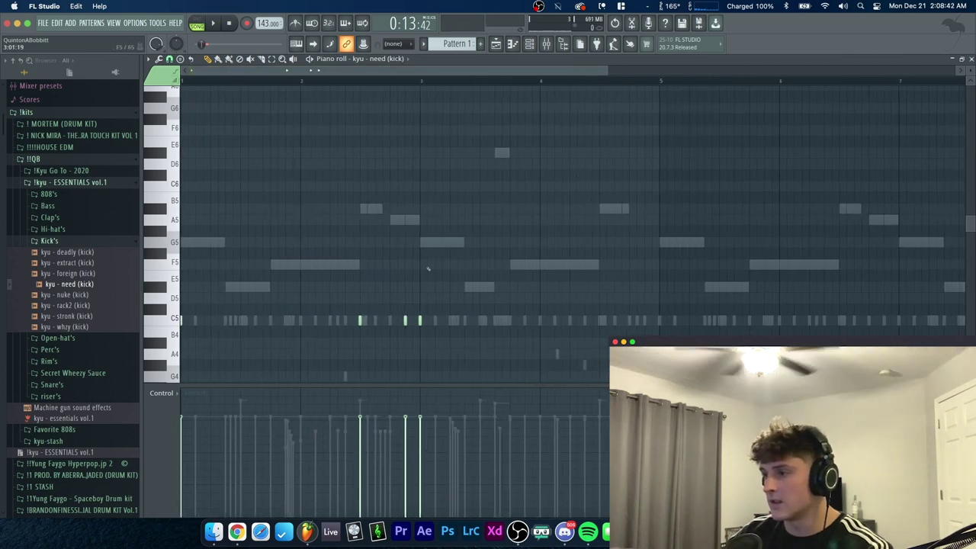
pyautogui.moveTo(420, 82); pyautogui.dragTo(182, 80)
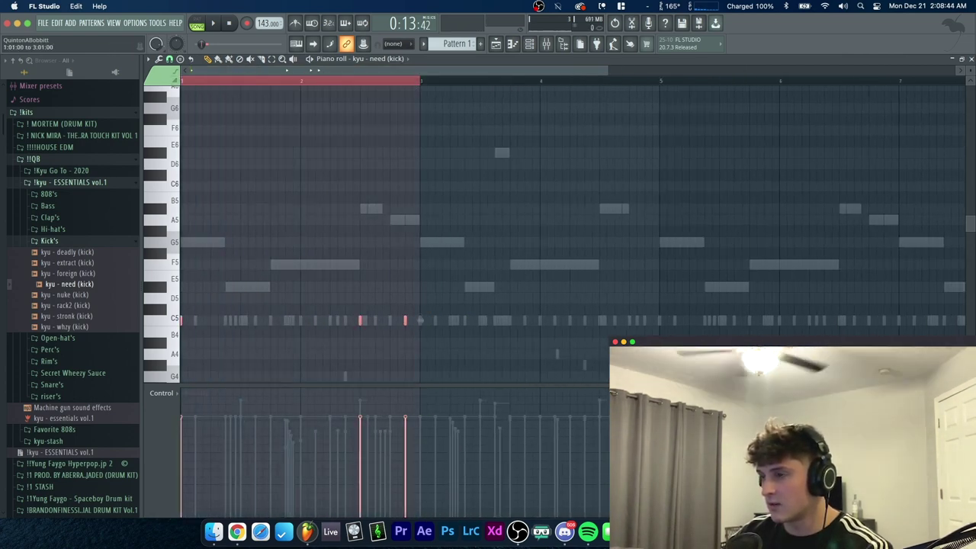
pyautogui.scroll(-2, 200, 88)
pyautogui.hotkey('ctrl', 'b')
pyautogui.hotkey('ctrl', 'b')
pyautogui.hotkey('ctrl', 'b')
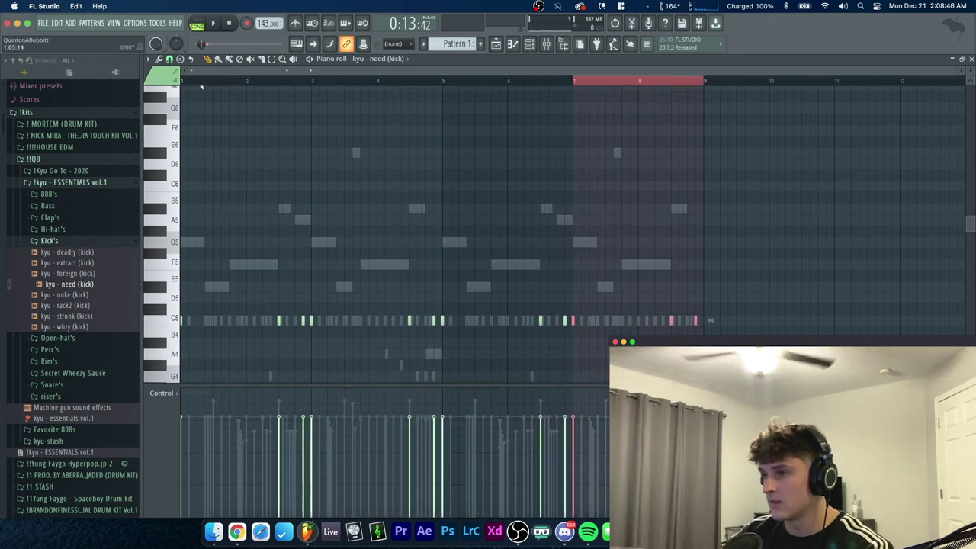
# Play back the beat with the duplicated kick pattern and bring up the mixer
pyautogui.press('space')
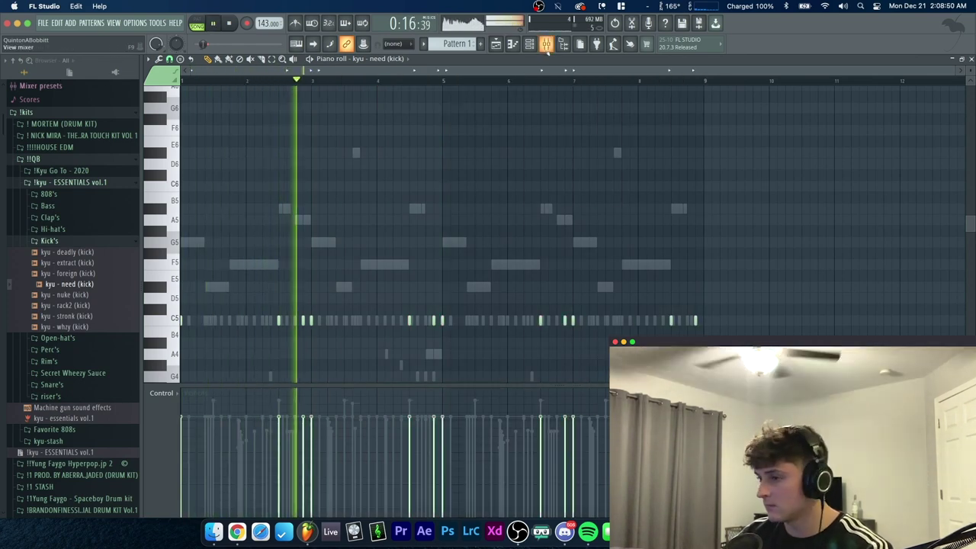
pyautogui.click(546, 44)
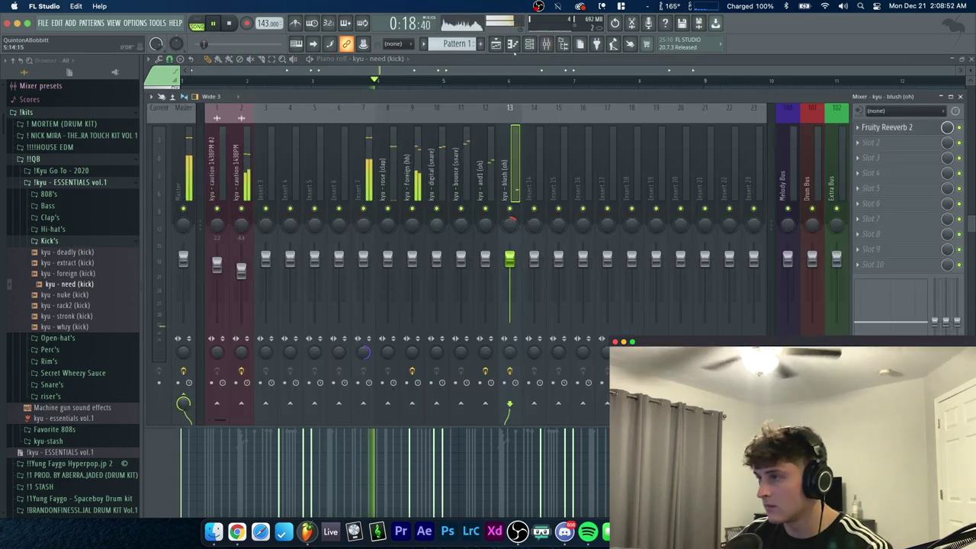